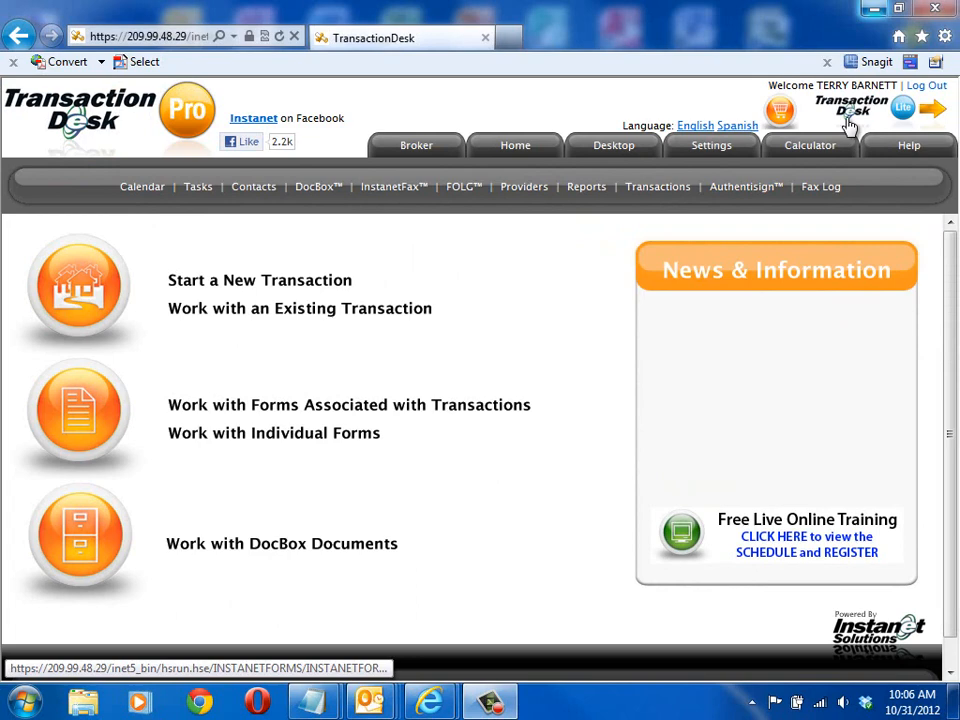
Step: Switch to TransactionDesk Lite and back to Pro, and open Authentisign
click(903, 113)
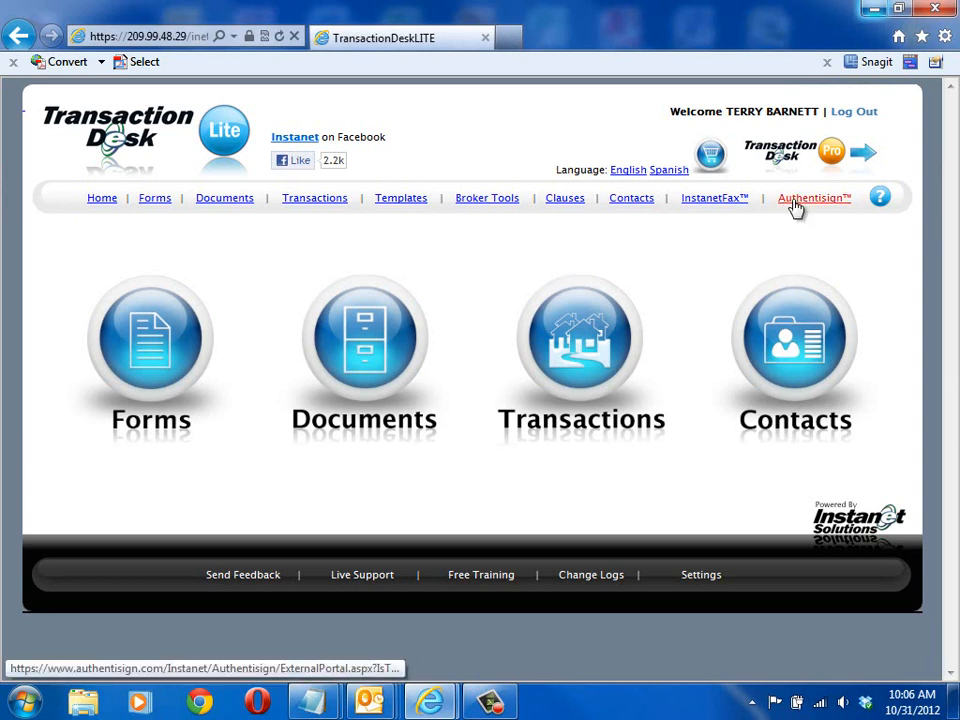
click(848, 152)
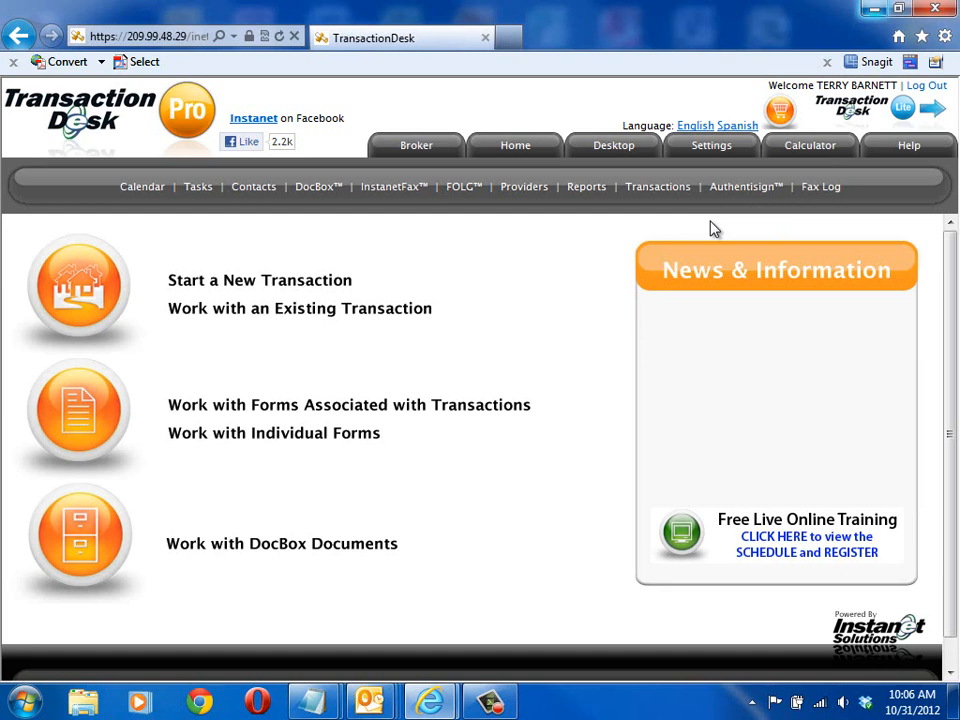
click(765, 195)
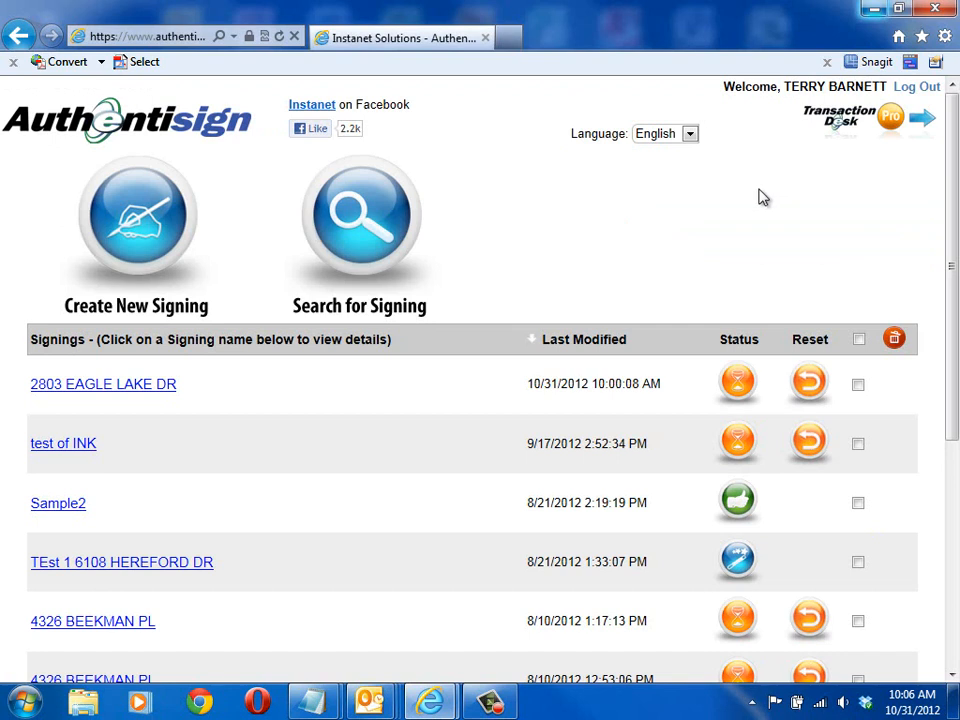
Step: Create a new signing by importing the first listed property from the saved transactions
click(165, 233)
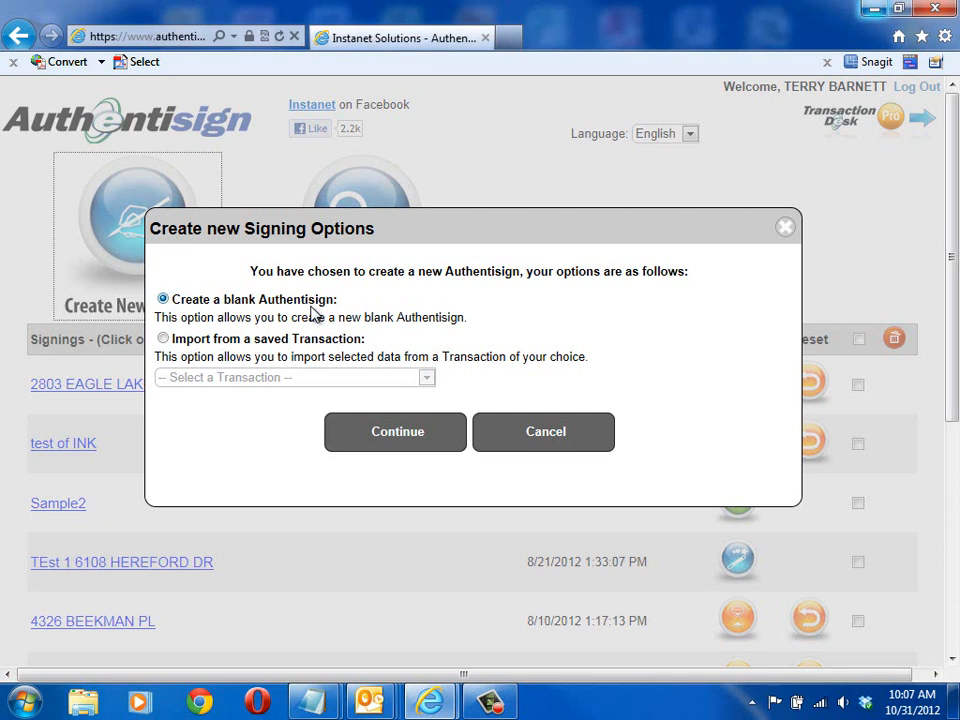
click(163, 341)
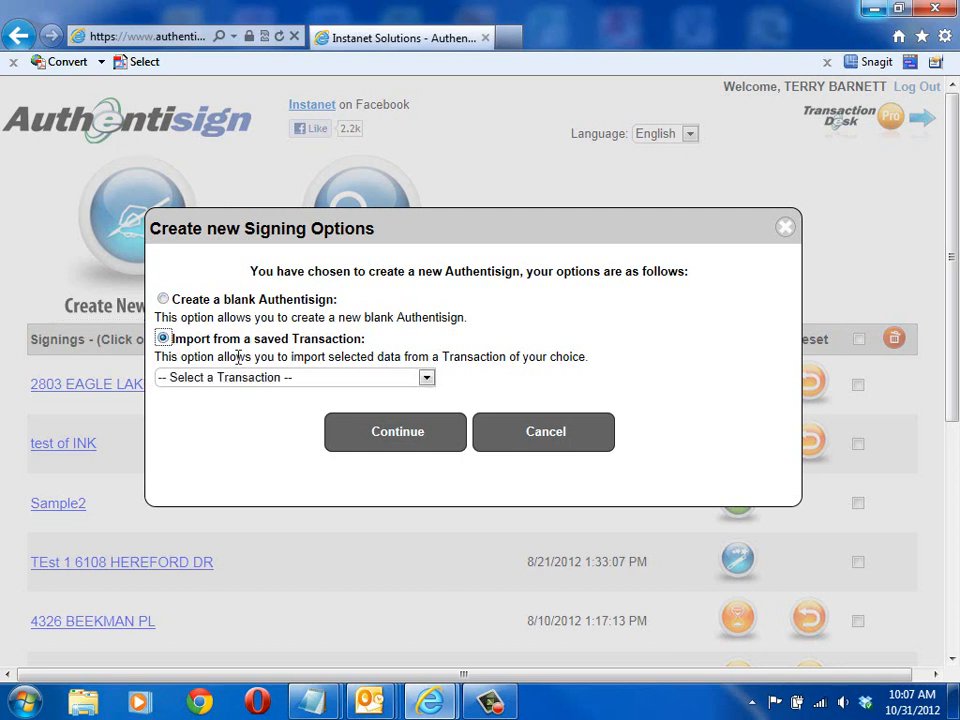
click(427, 380)
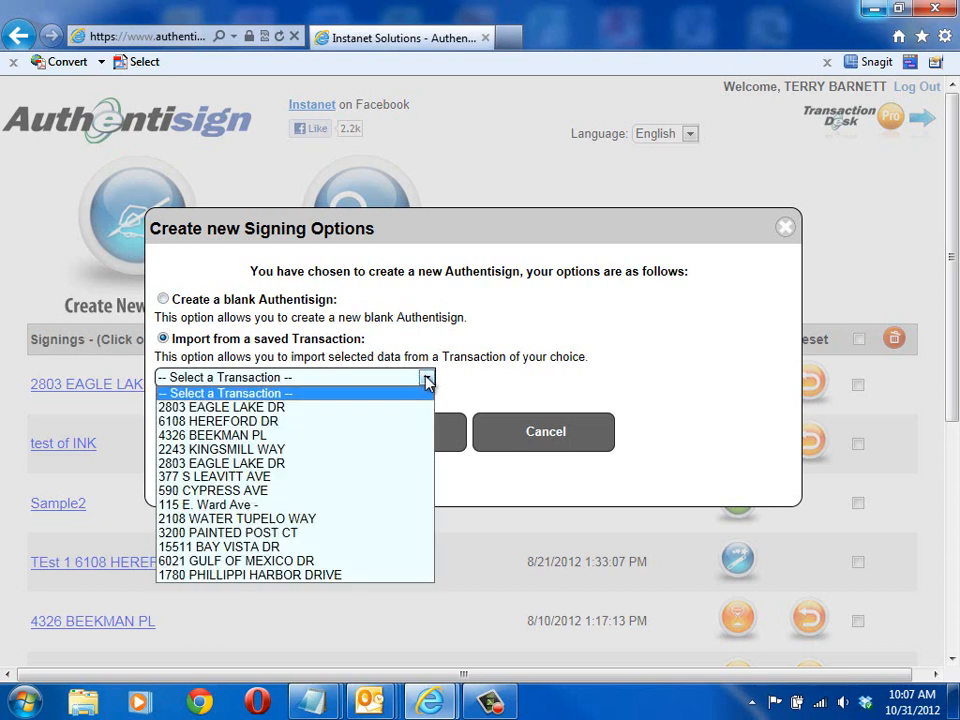
click(178, 410)
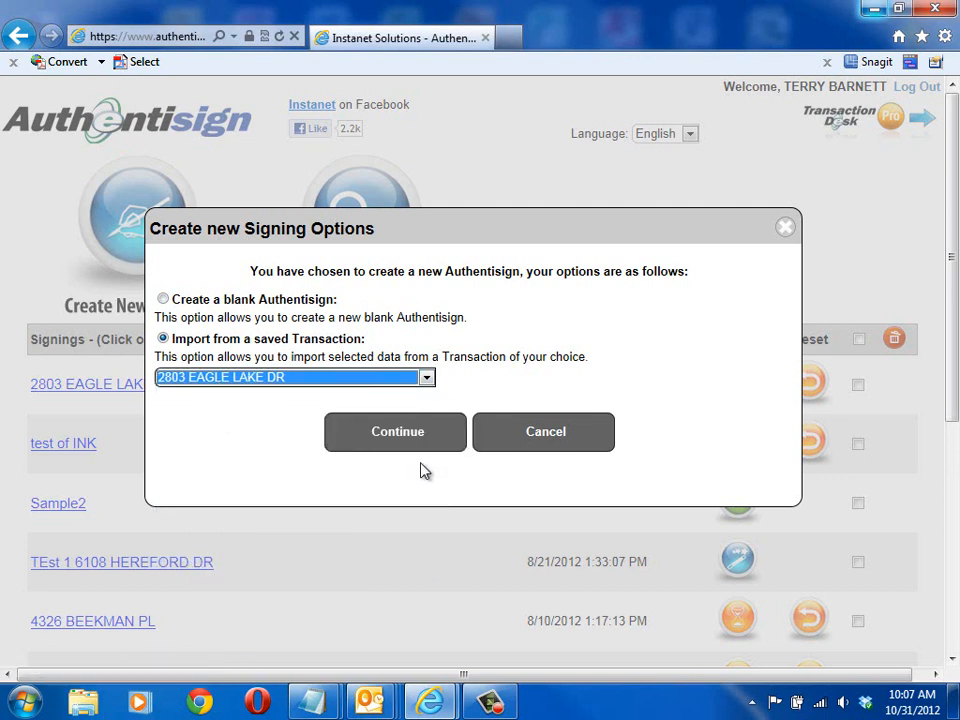
click(399, 439)
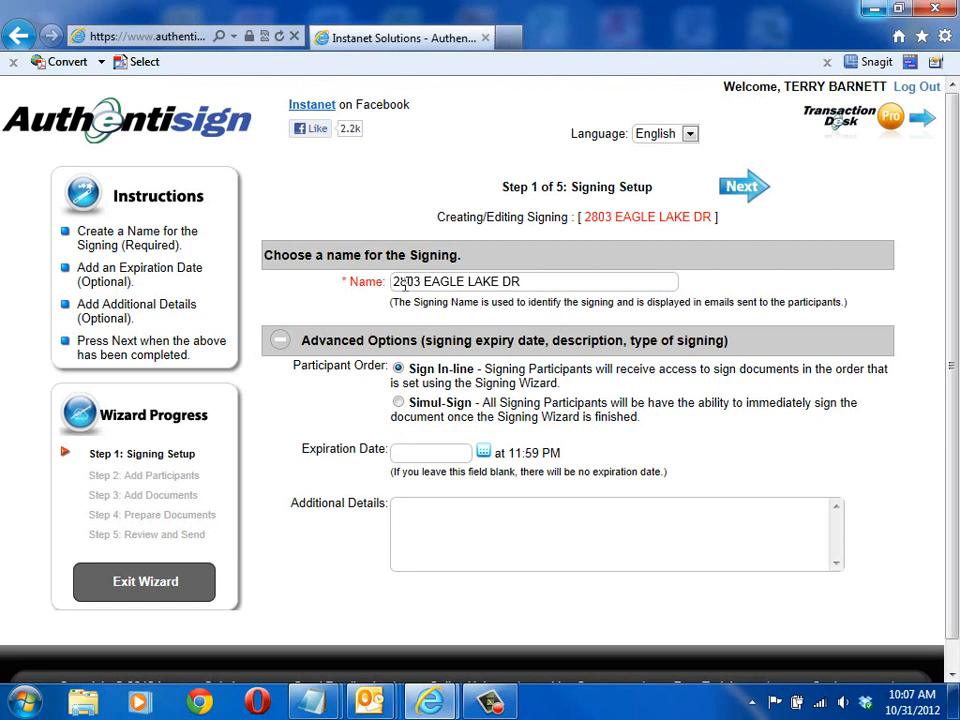
Step: Append "- 2" to the signing name and set the expiration date to 11/02/2012
click(523, 280)
text(- 2)
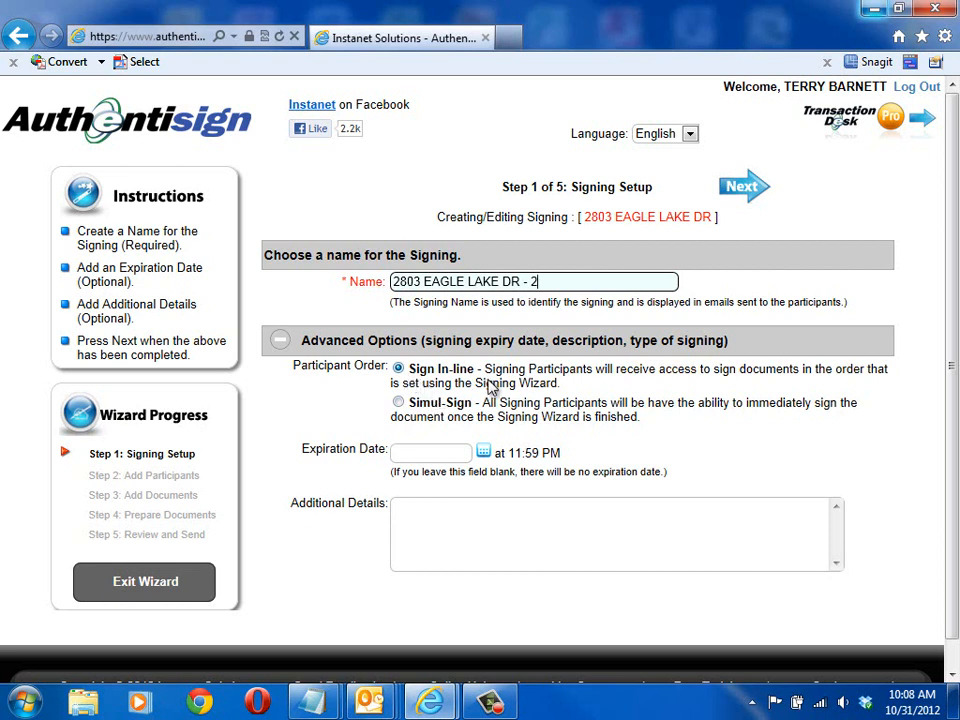
click(439, 452)
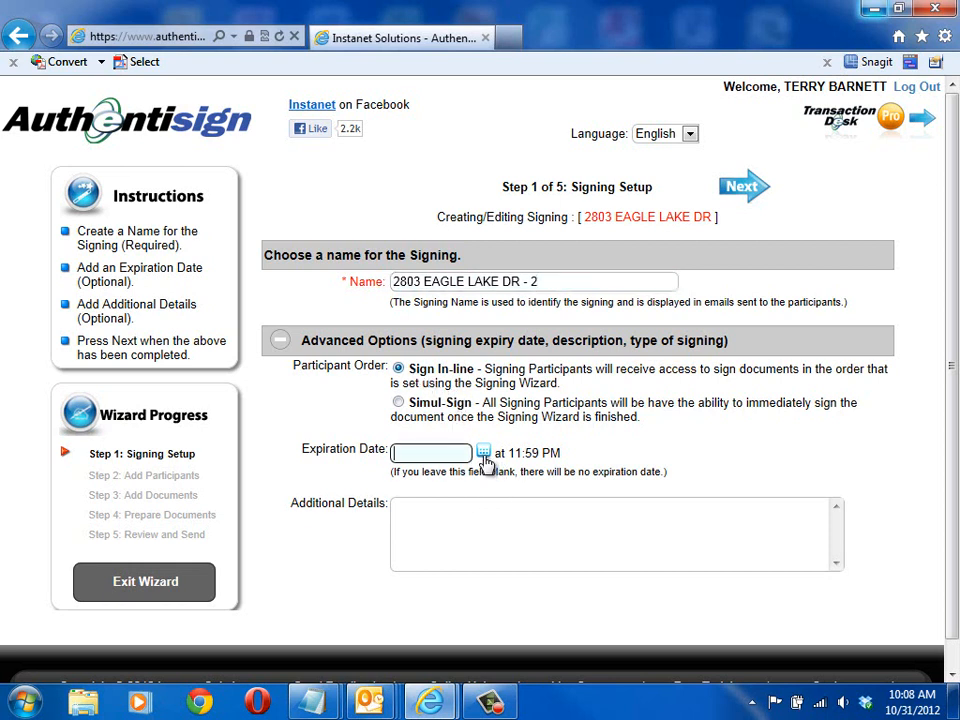
click(484, 454)
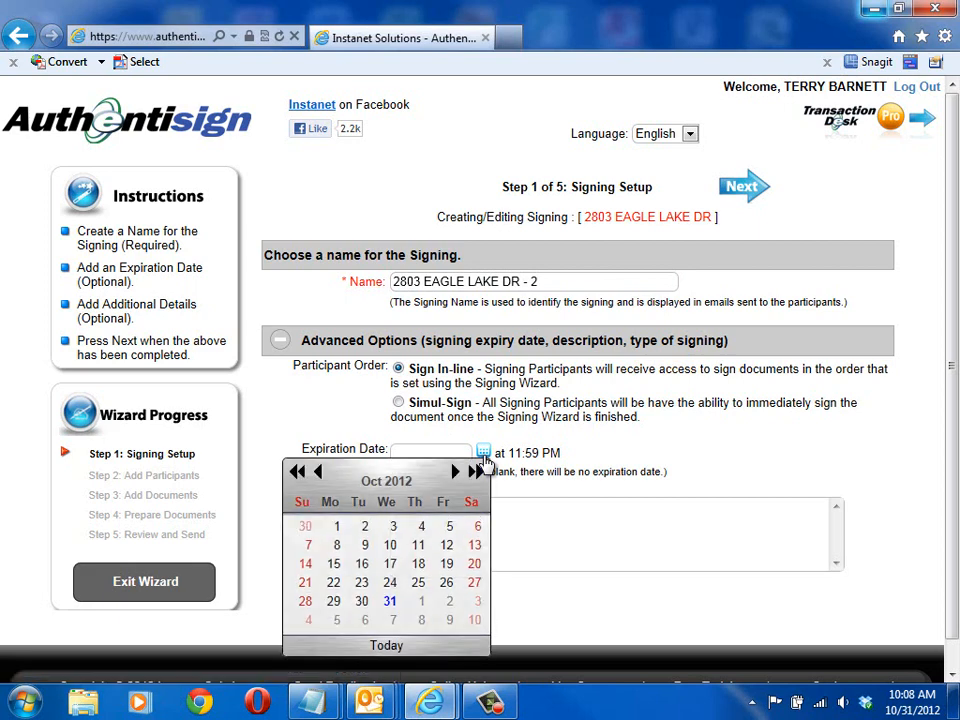
click(448, 606)
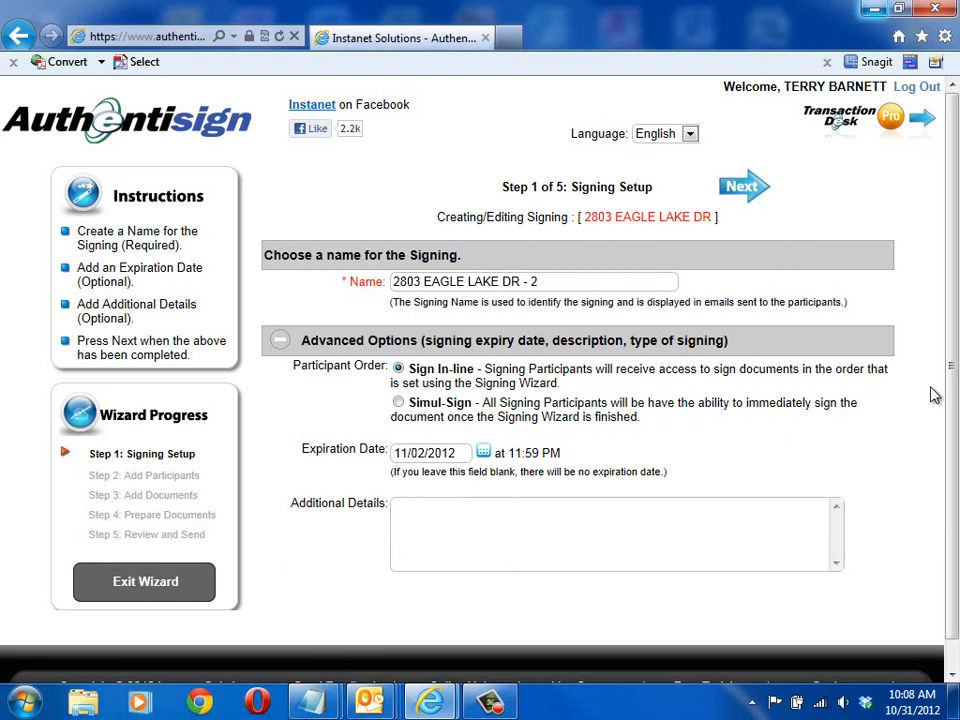
drag(953, 379, 952, 384)
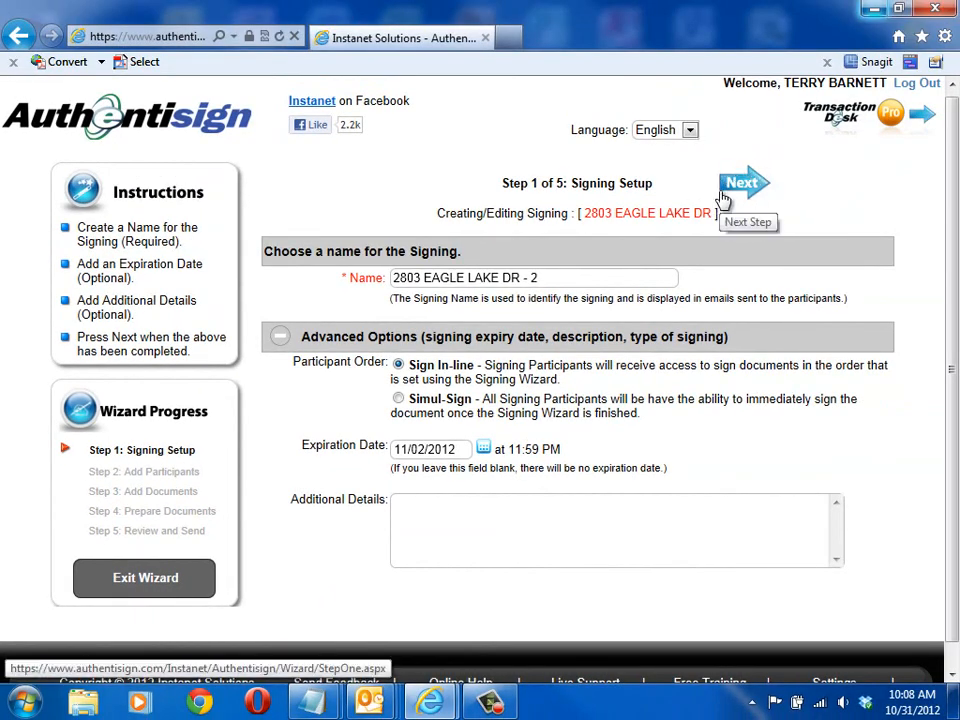
Step: Continue to the participants stage and import all the transaction contacts with their preset participation types
click(738, 190)
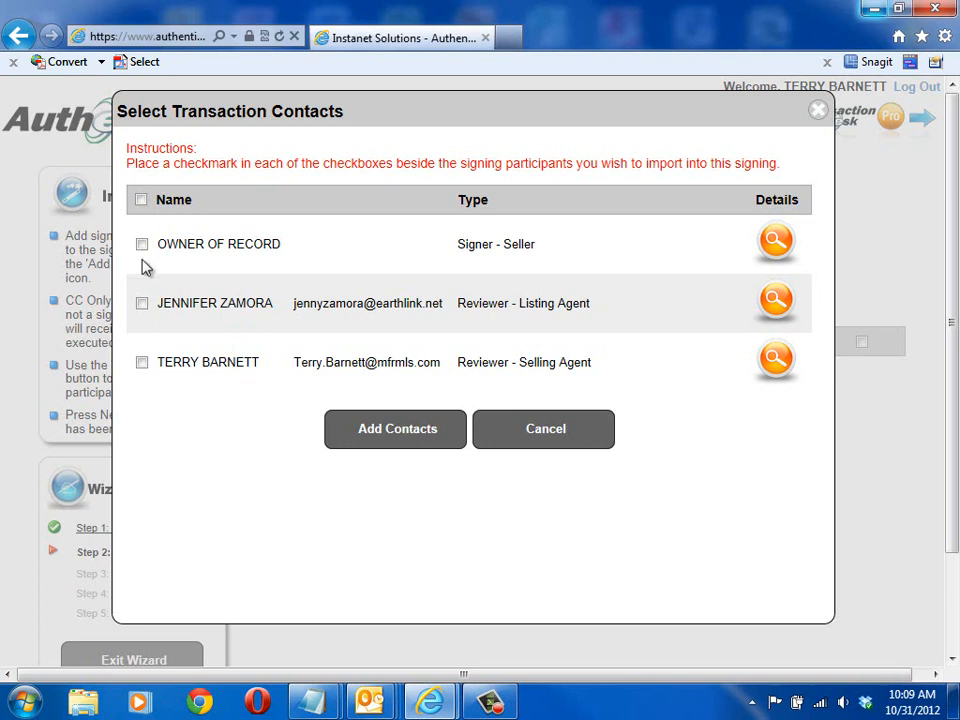
click(141, 200)
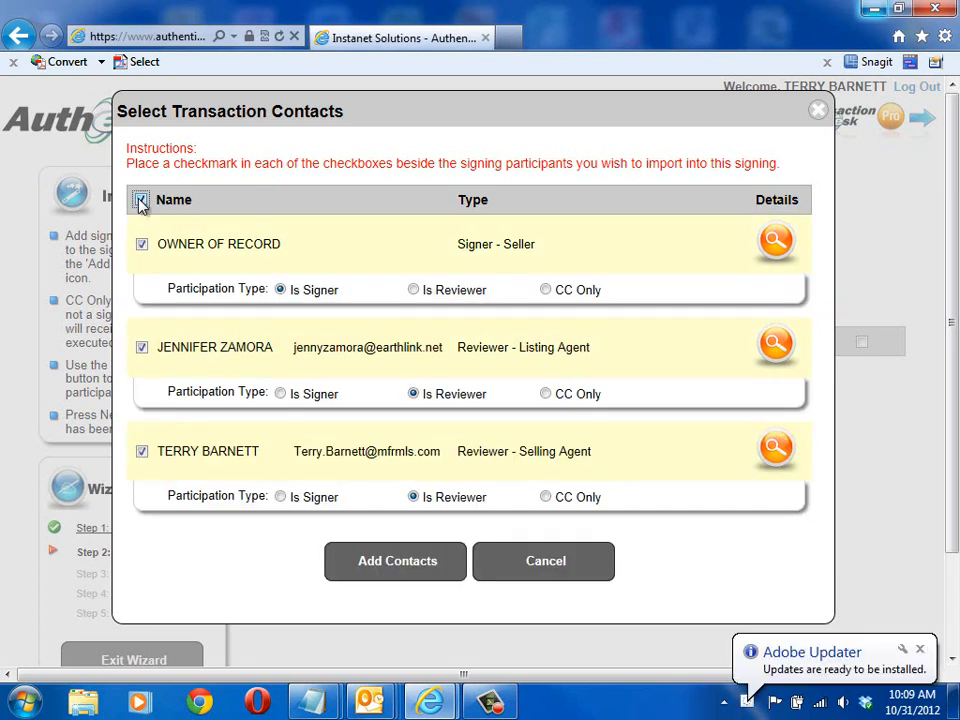
click(404, 566)
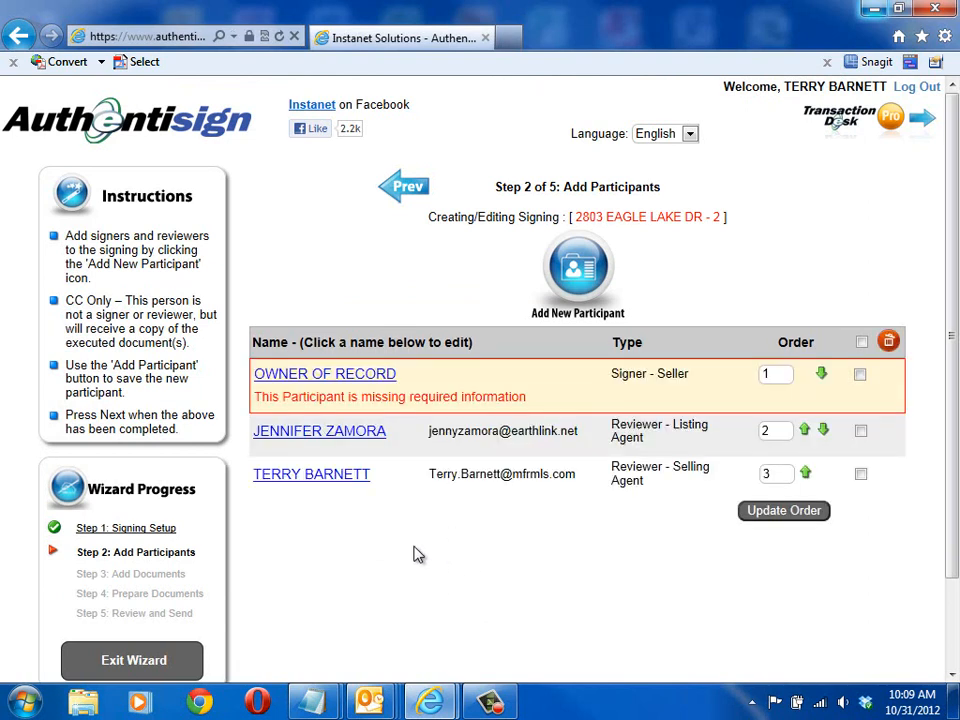
Step: Complete the OWNER OF RECORD participant with the seller's first name, last name and e-mail, and save it
click(295, 378)
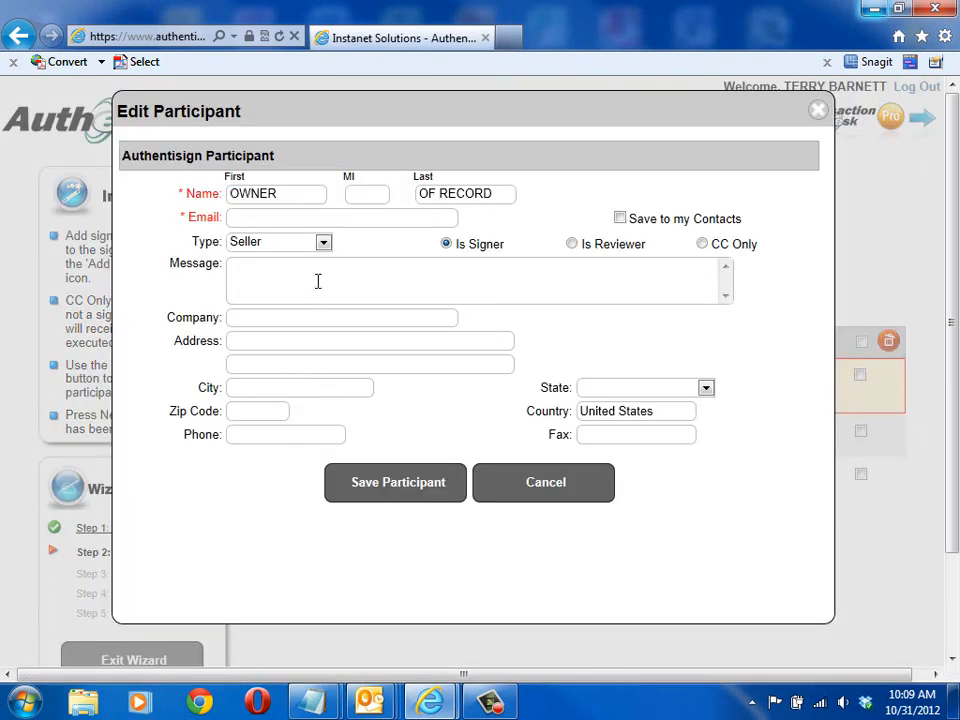
click(284, 194)
drag(284, 194, 169, 208)
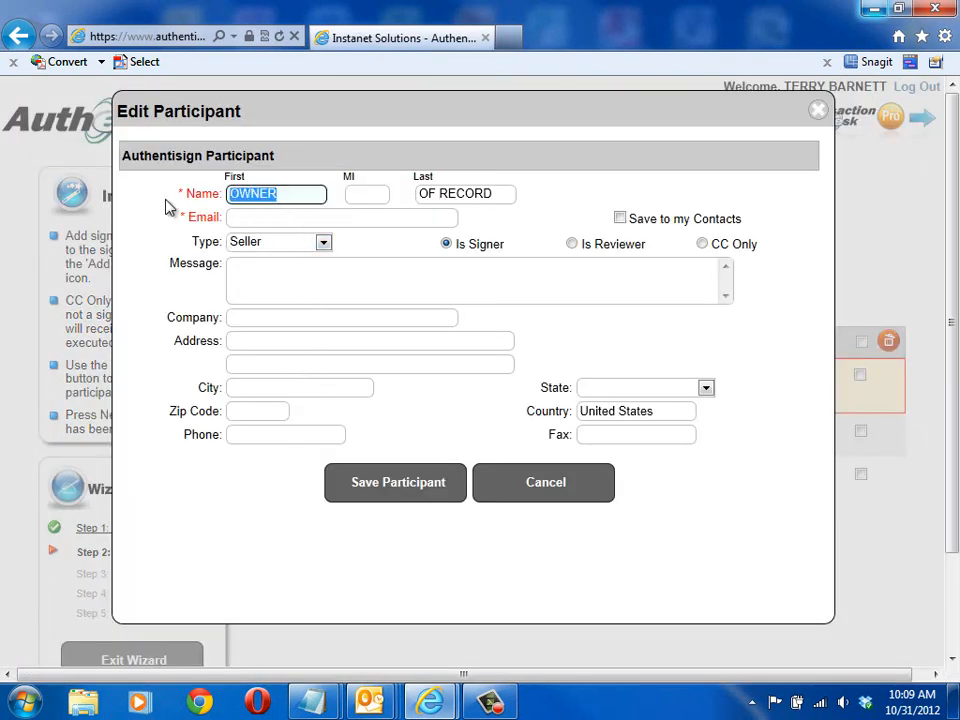
key(Tab)
key(Tab)
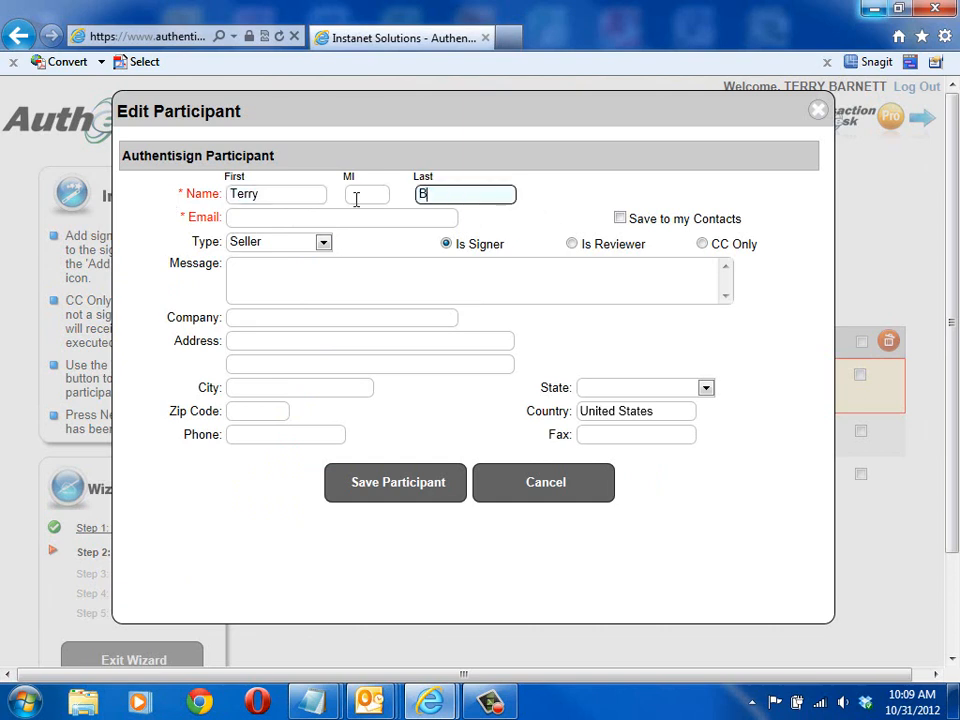
click(350, 215)
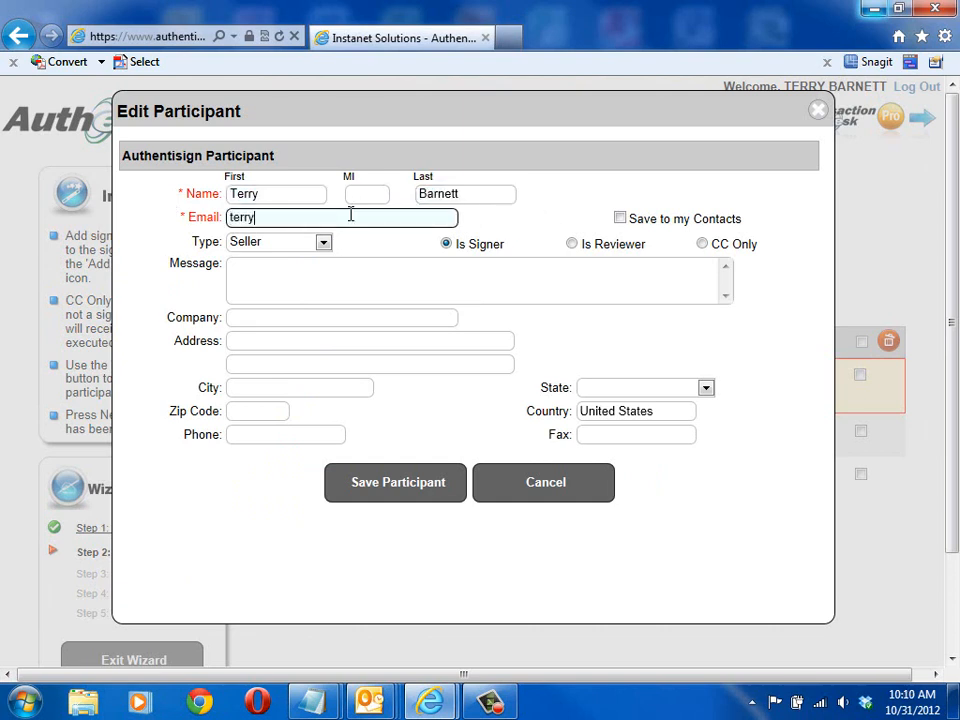
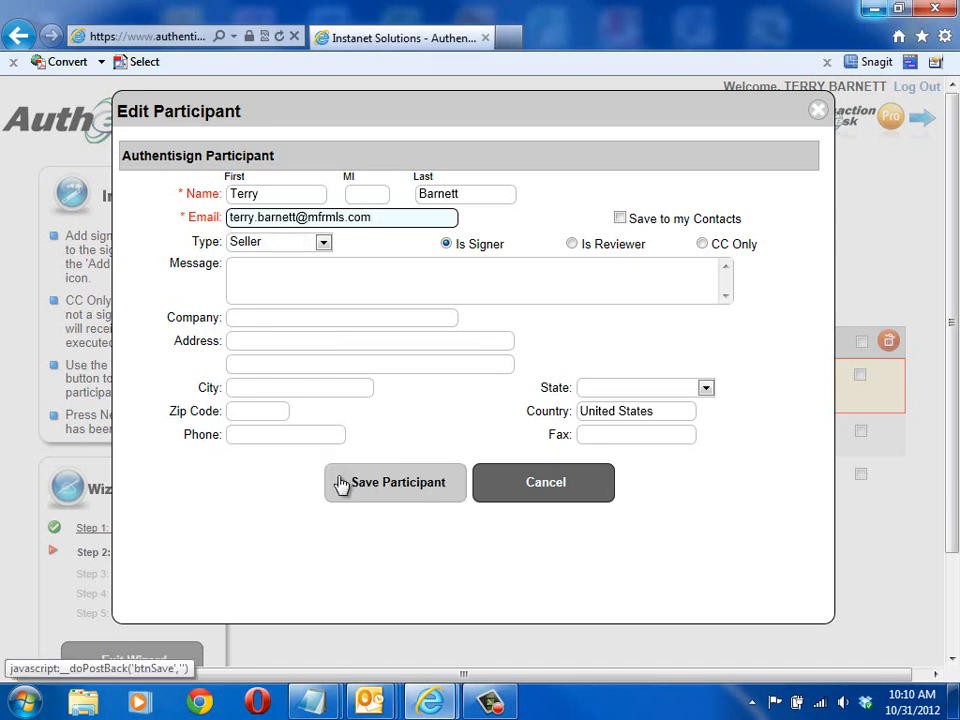
click(392, 495)
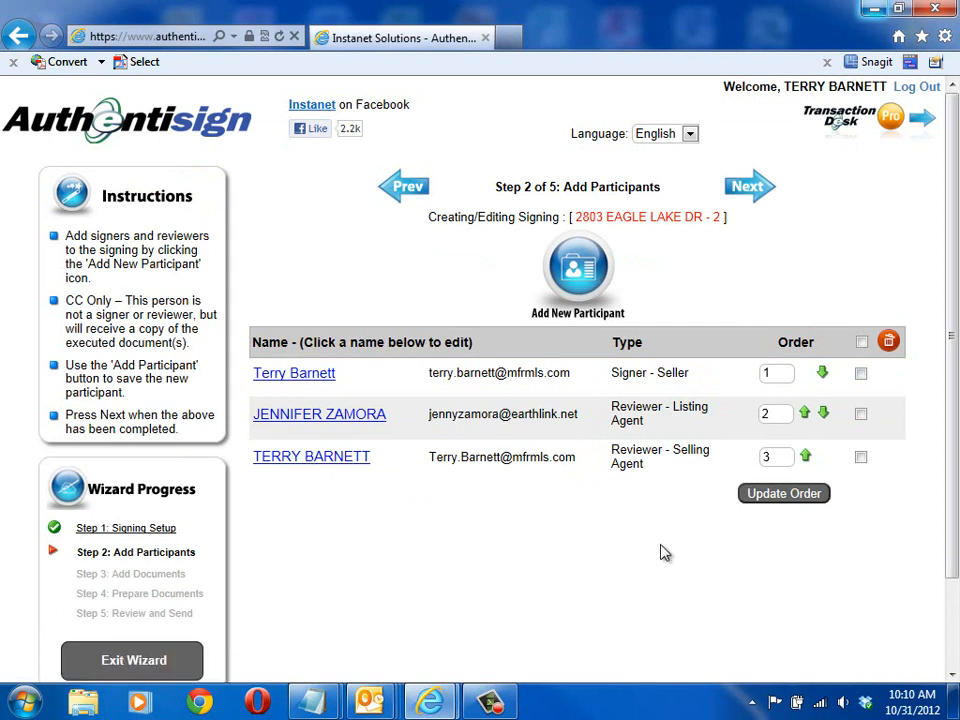
Step: Add the AS IS Residential Contract For Sale And Purchase to the signing and continue to document preparation
click(752, 190)
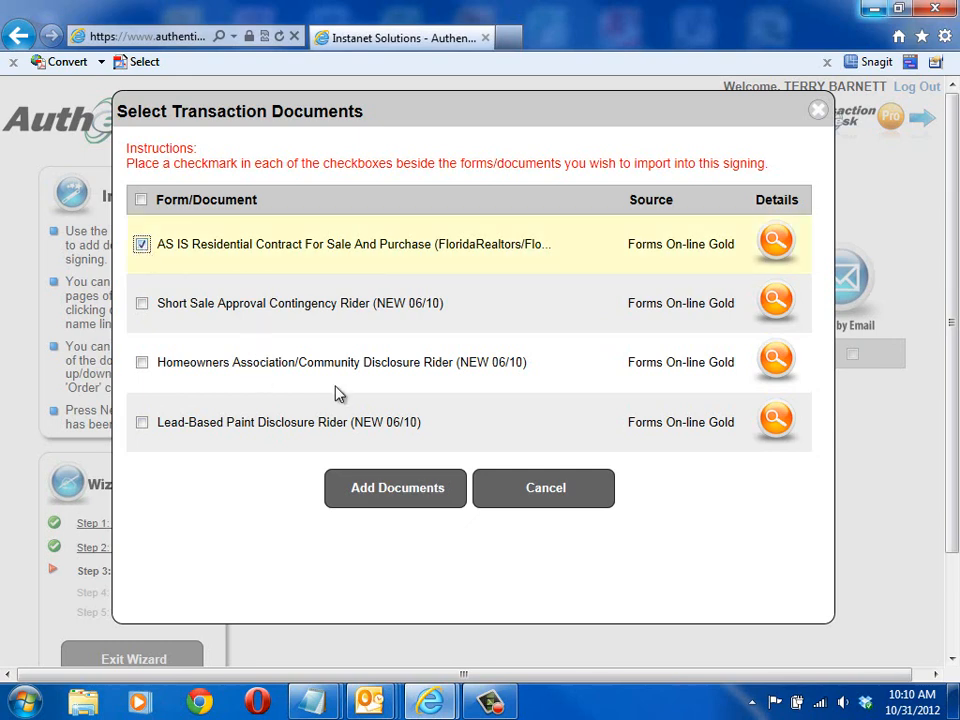
click(419, 494)
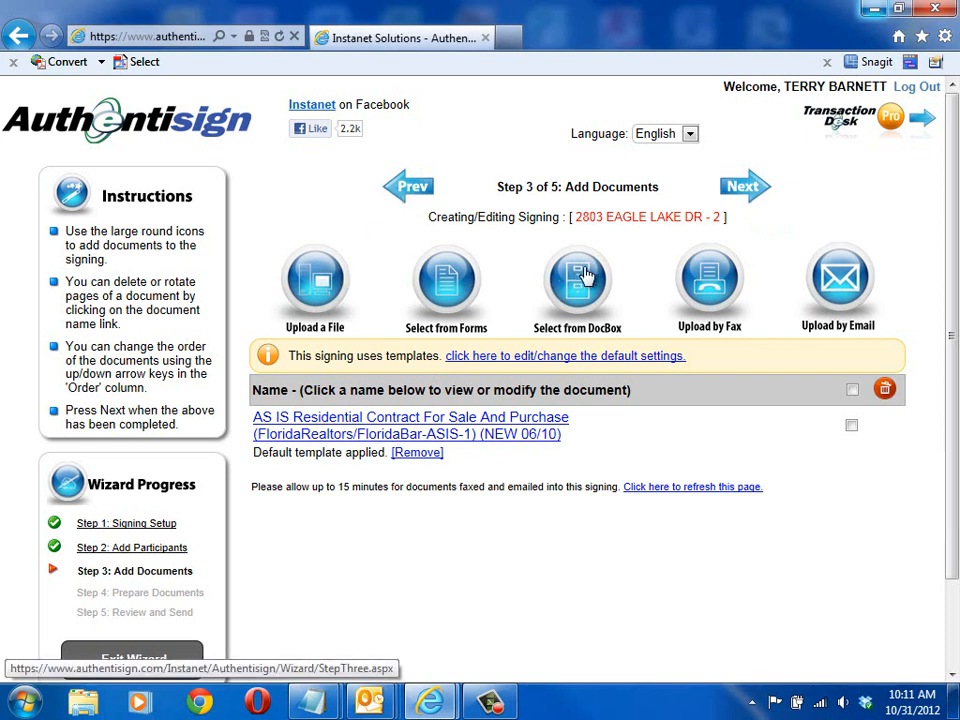
click(754, 197)
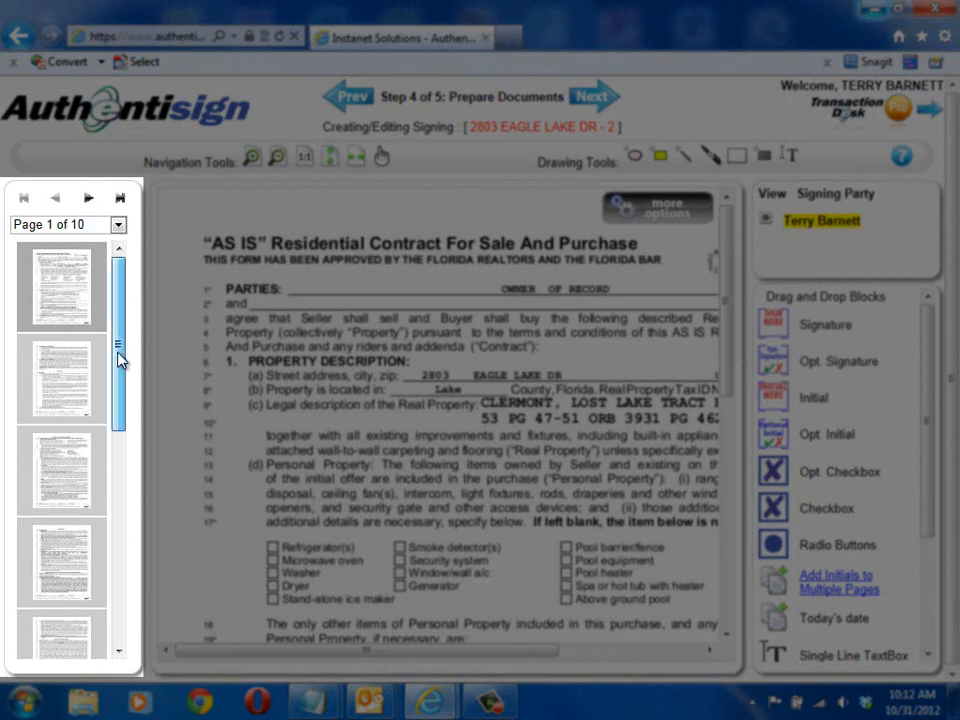
Step: Examine the seller's initial blocks in the footers of contract pages 1 to 3
drag(120, 360, 119, 324)
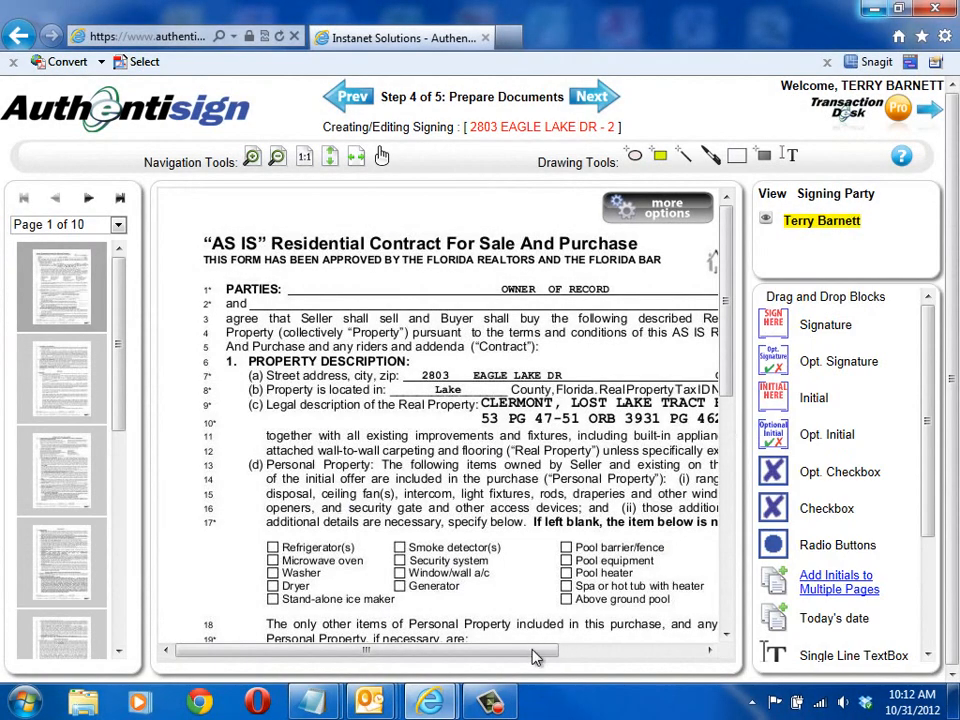
drag(531, 654, 624, 660)
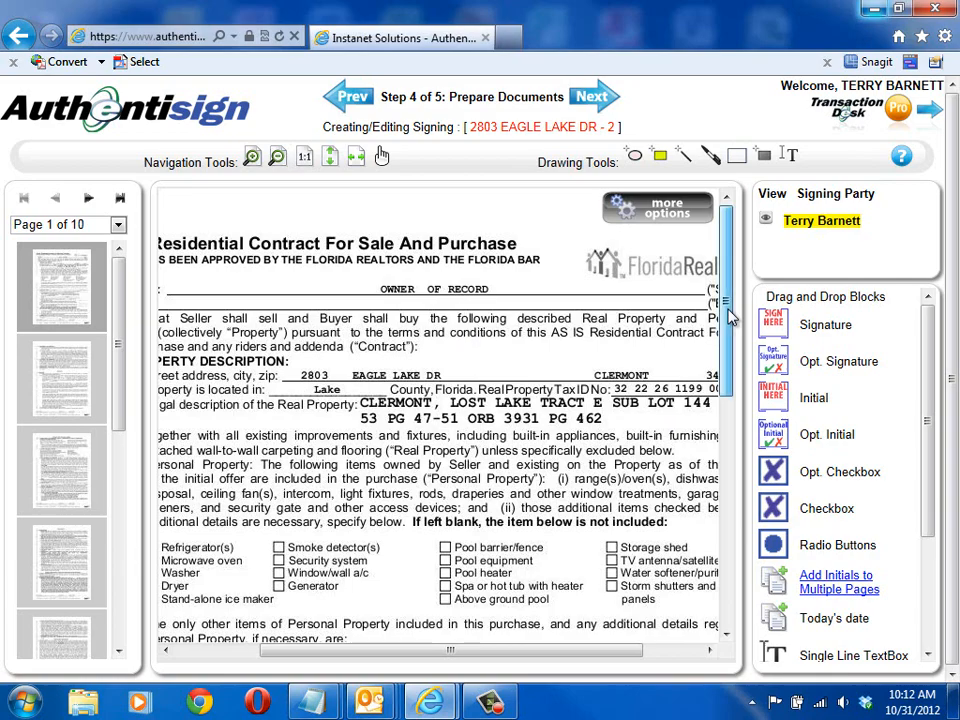
drag(729, 316, 707, 664)
drag(626, 654, 690, 662)
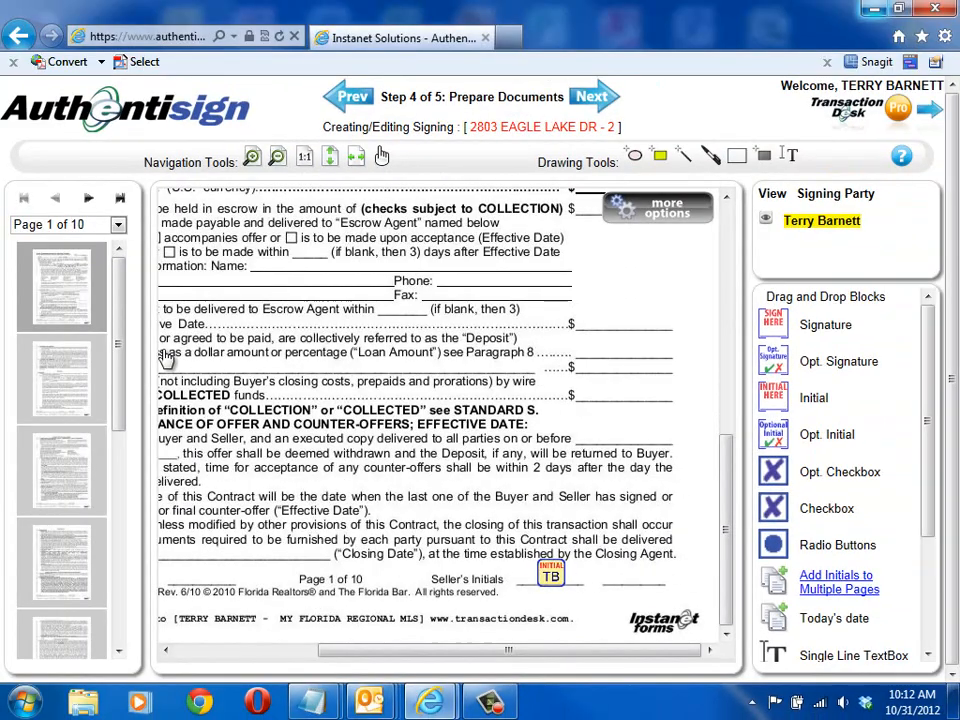
click(71, 376)
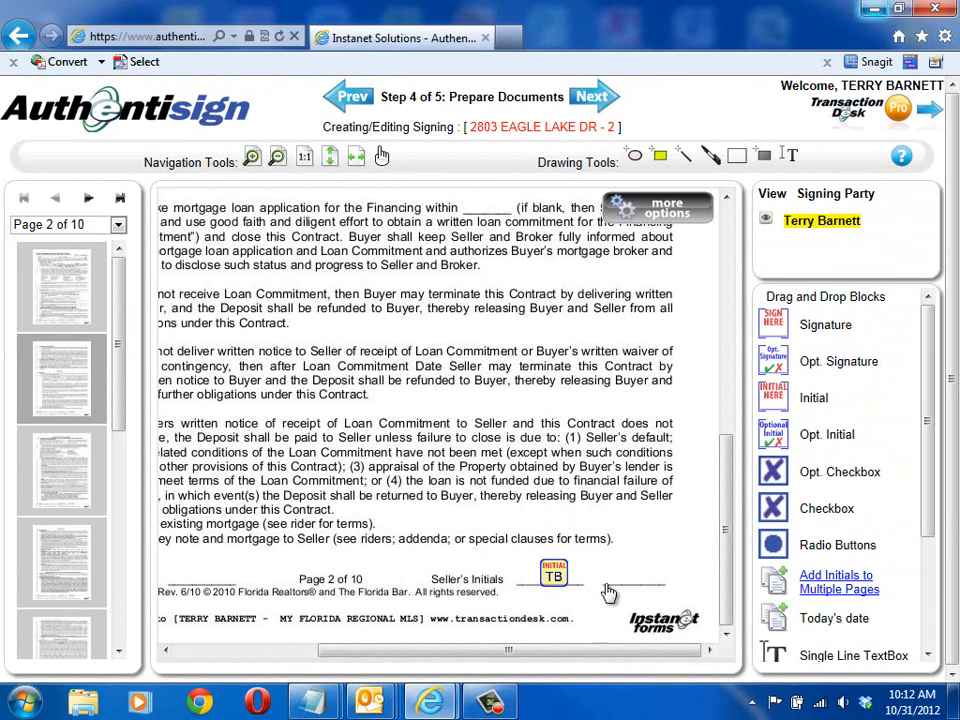
click(51, 467)
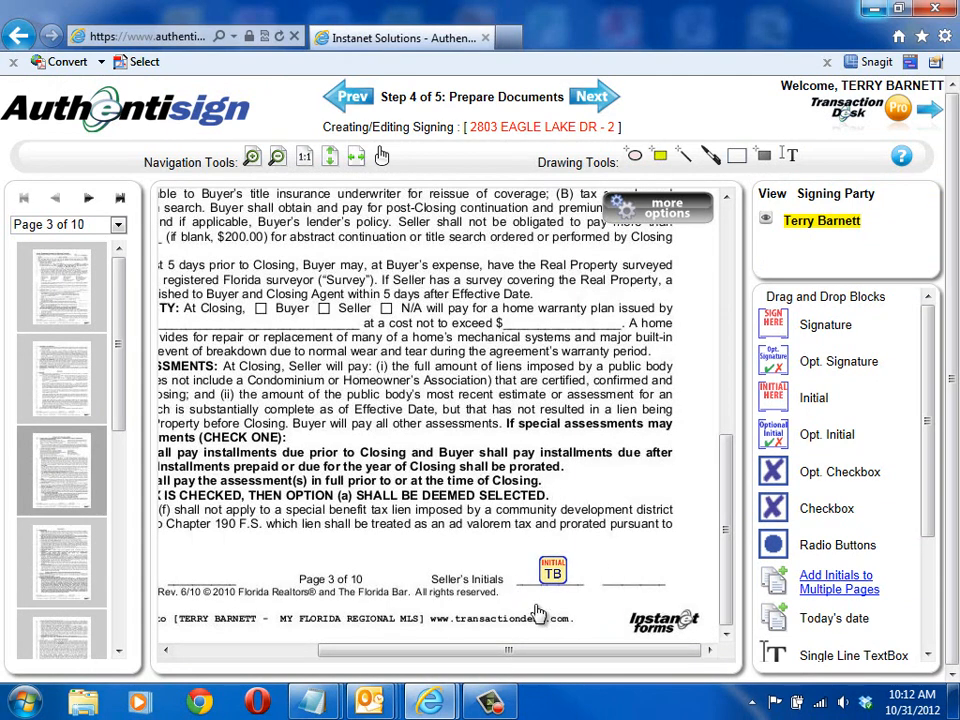
Step: Examine the seller's signature and date blocks on contract page 10
drag(119, 393, 118, 628)
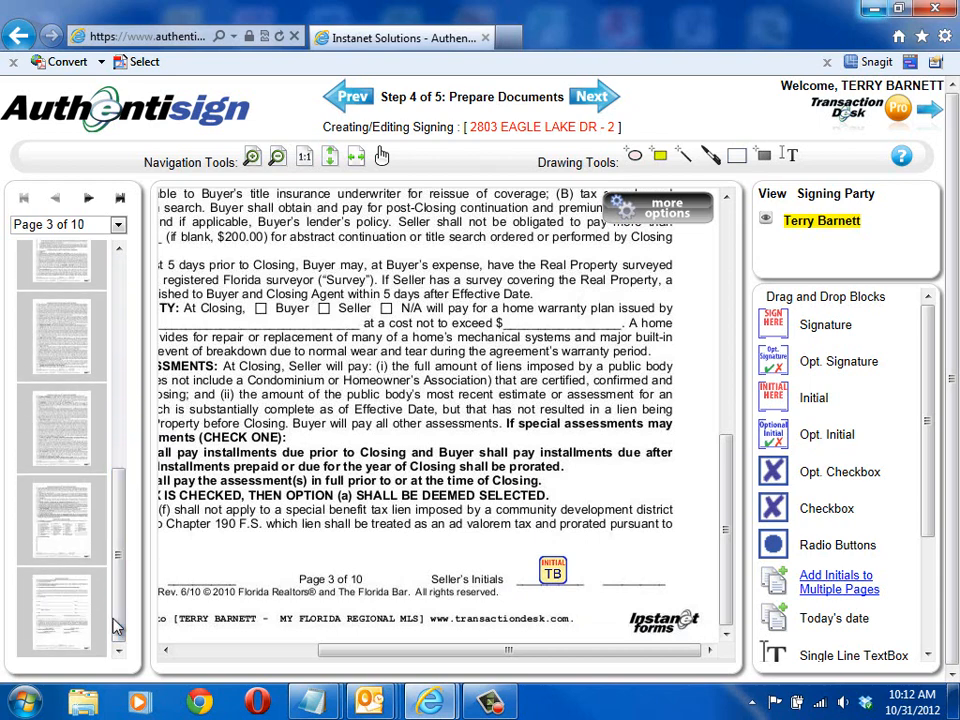
click(75, 621)
drag(724, 511, 722, 402)
drag(597, 648, 456, 651)
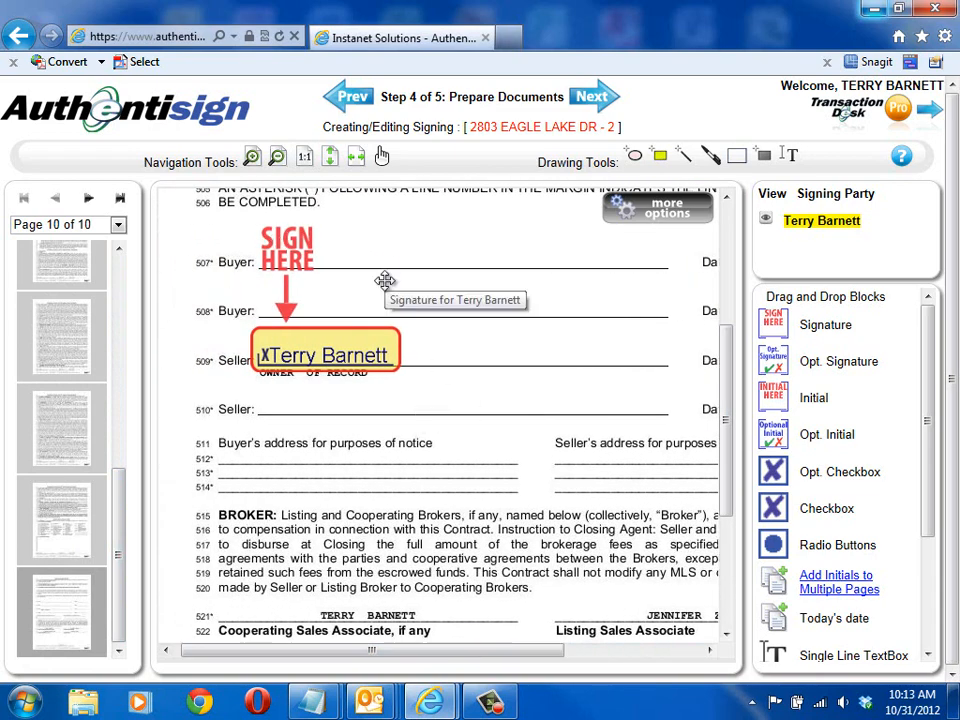
drag(484, 656, 632, 660)
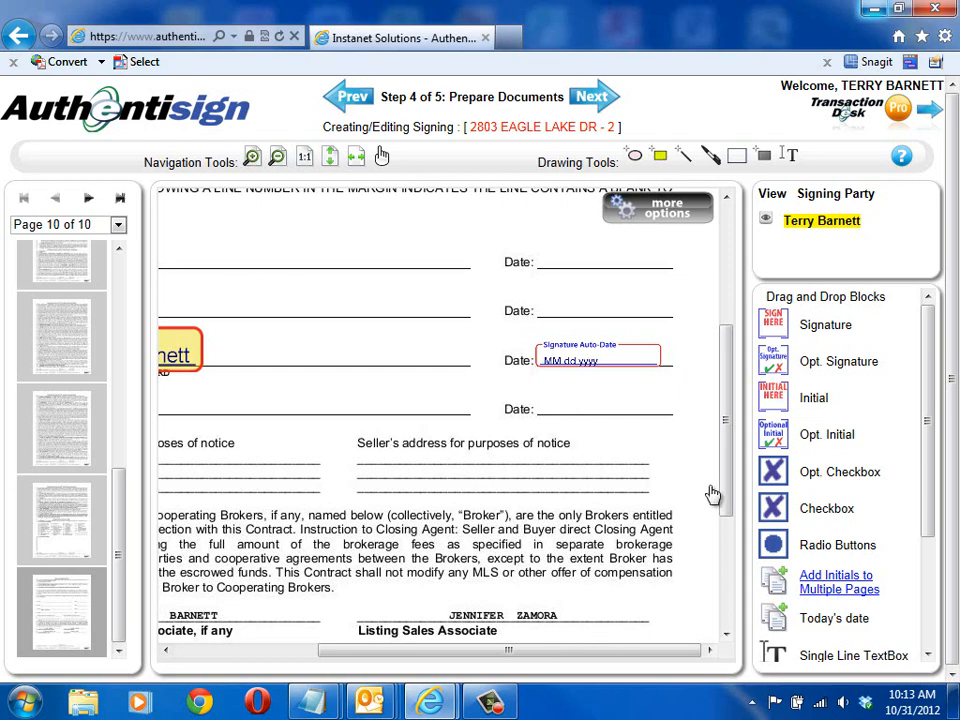
Step: Place an Initial block for the seller on page 10, beside the line about Florida Realtors and Florida Bar approval
drag(724, 491, 707, 354)
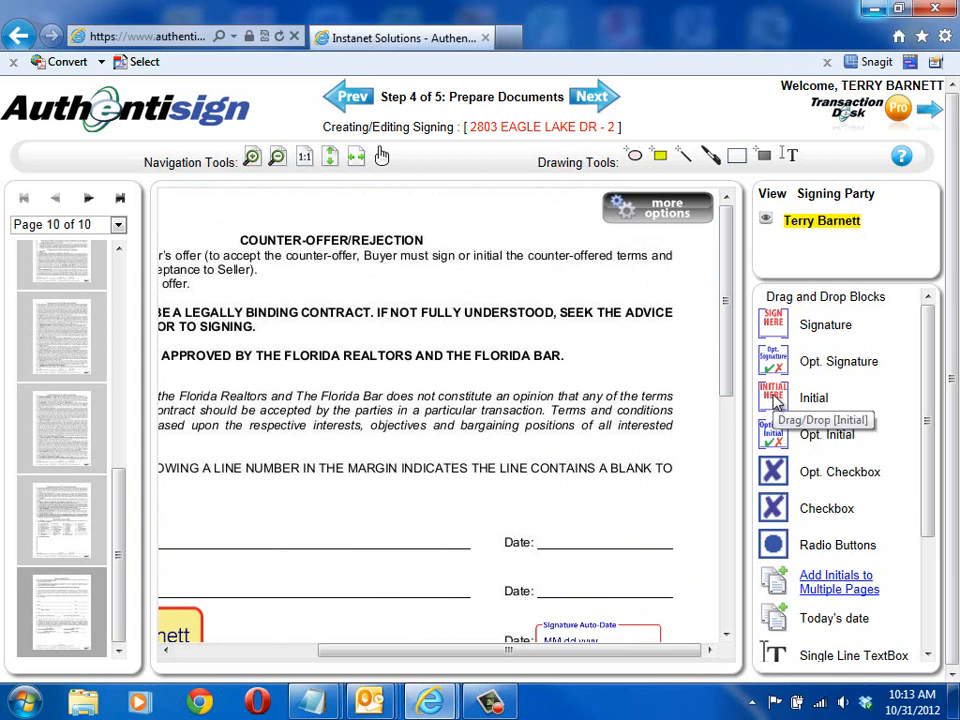
drag(777, 400, 650, 370)
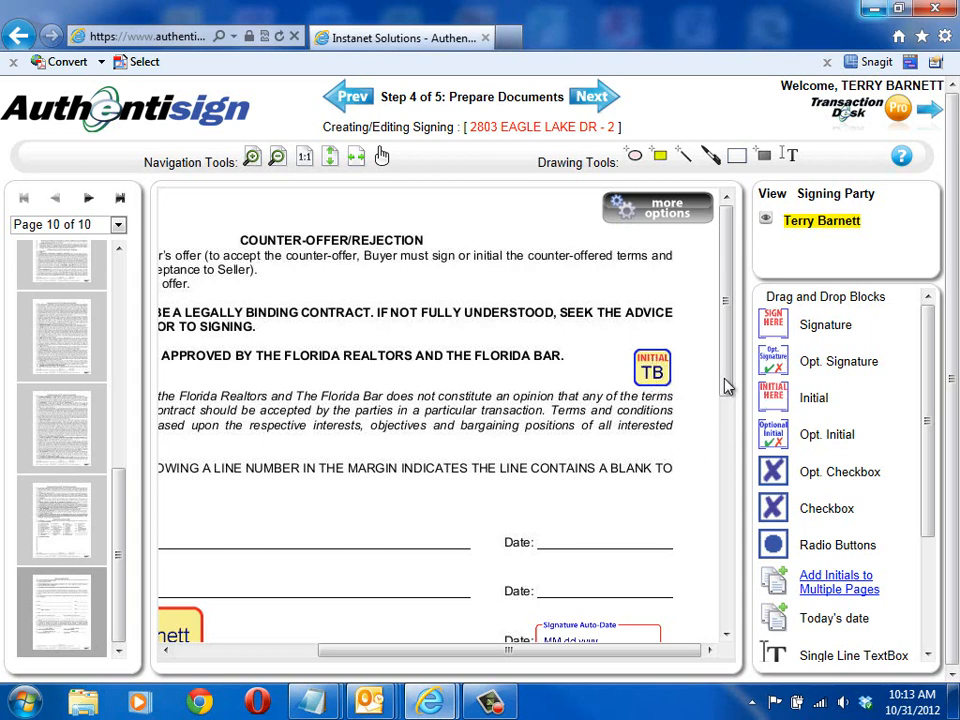
Step: Finish preparing the document, finalize the signing details and send the invitations to the signers
scroll(726, 400, down, 2)
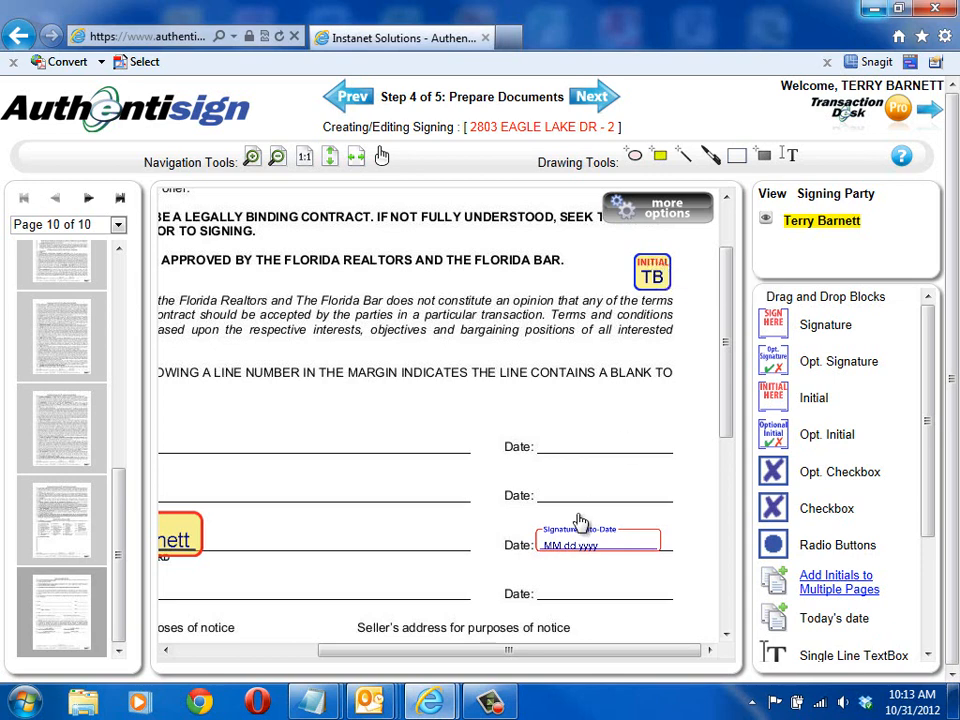
scroll(580, 520, up, 2)
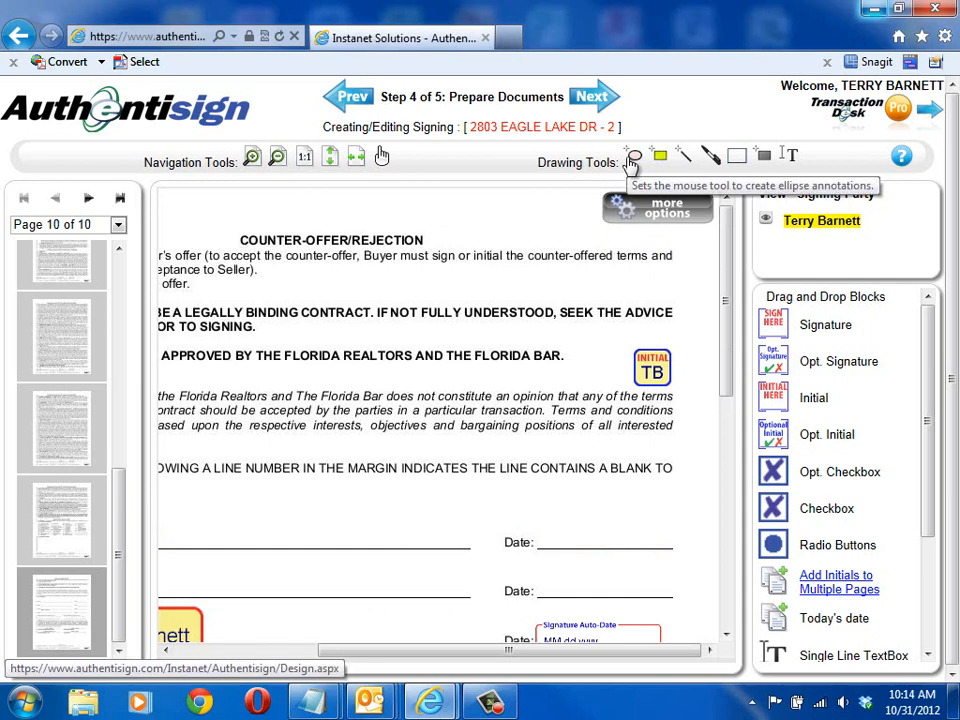
click(590, 98)
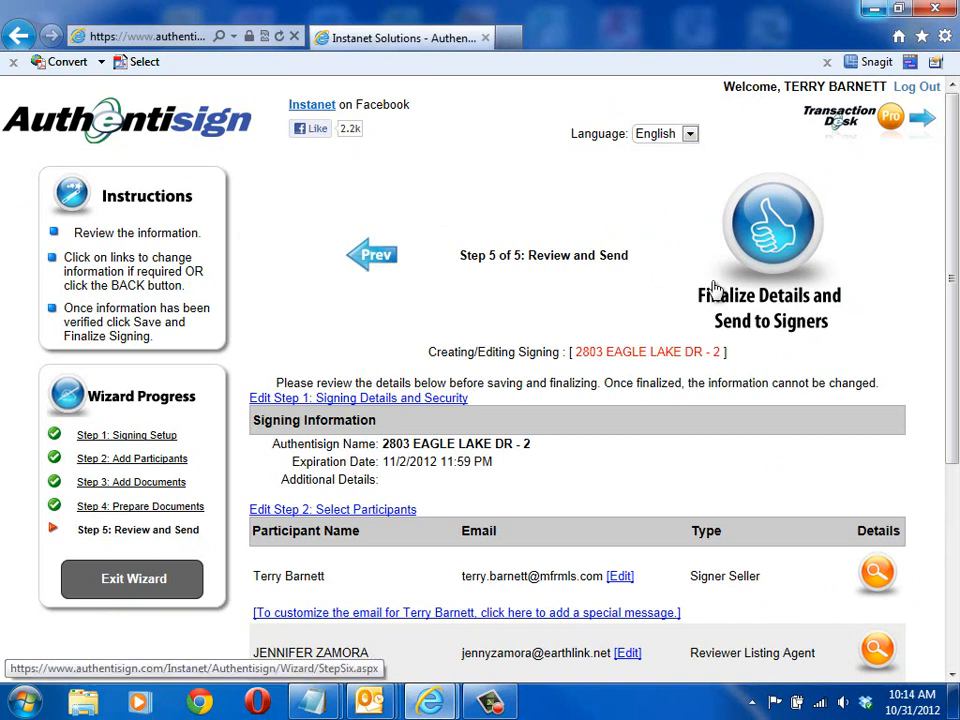
click(776, 226)
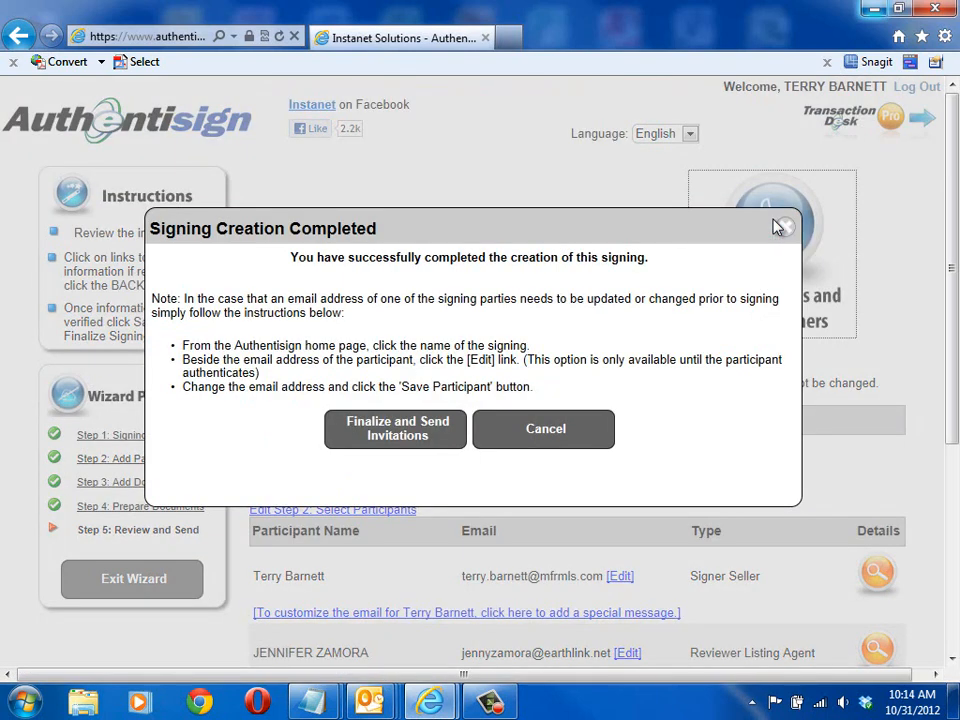
click(398, 432)
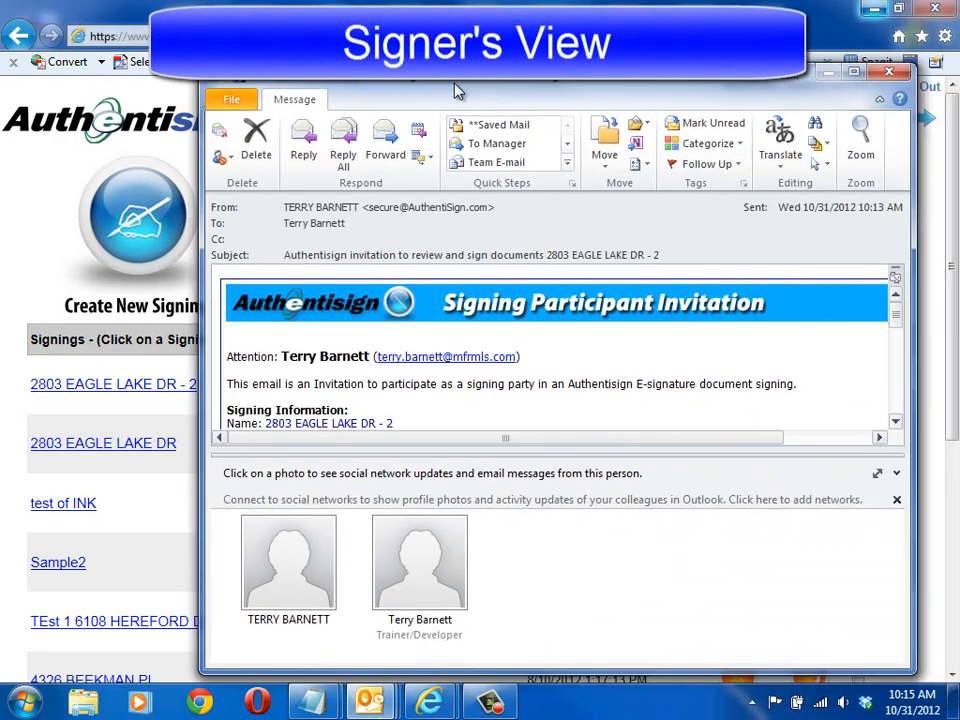
Step: In Outlook, maximize the Authentisign invitation email and open its link to start the signing process as the seller
drag(454, 84, 385, 2)
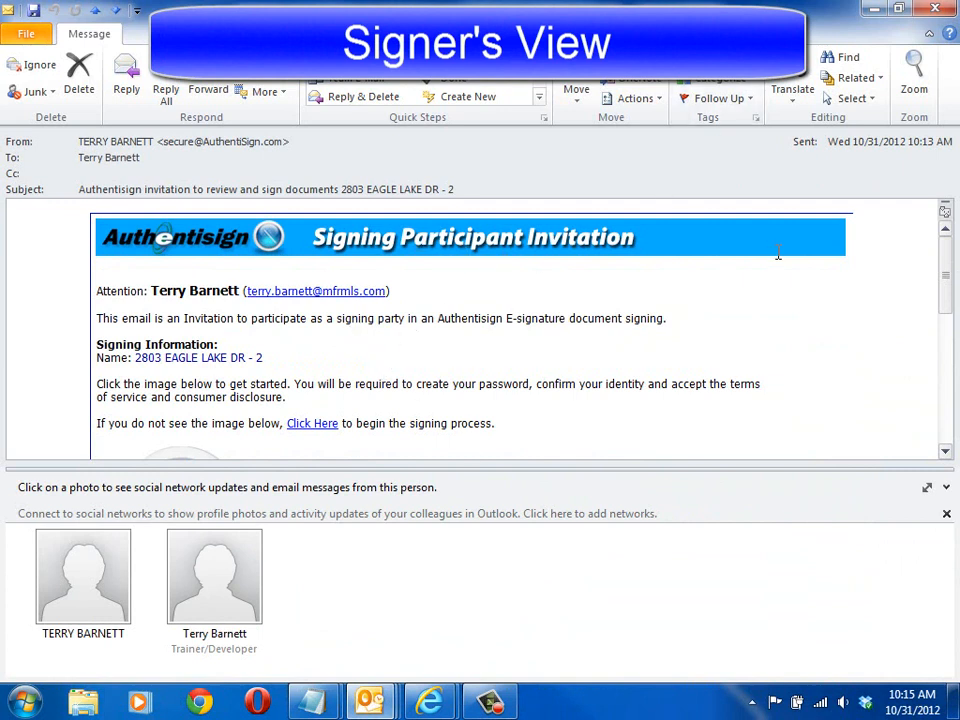
drag(945, 270, 950, 326)
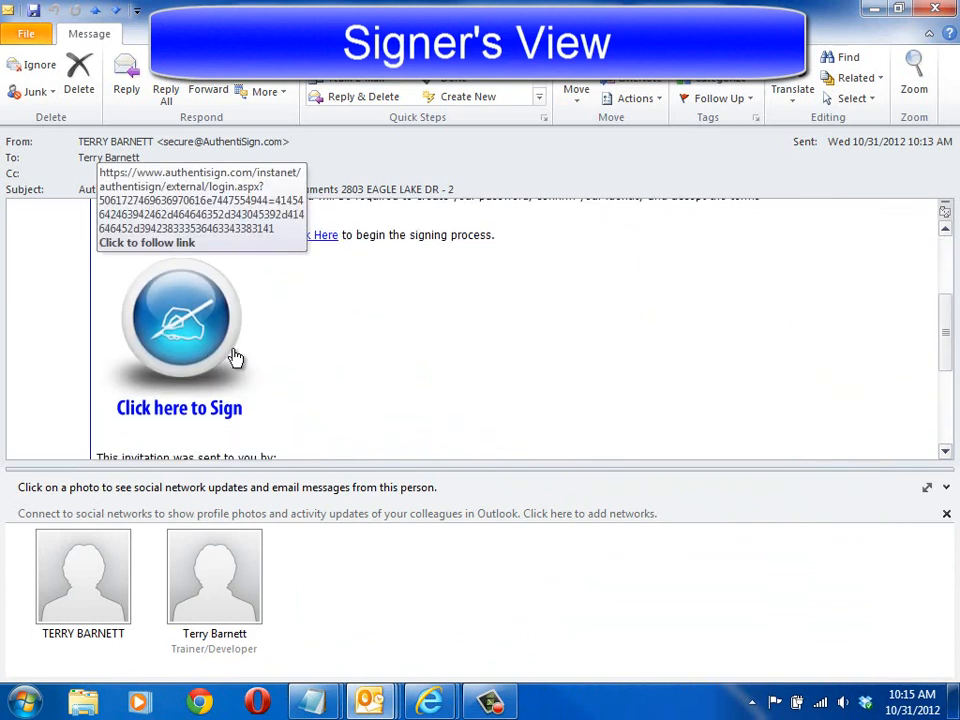
click(185, 312)
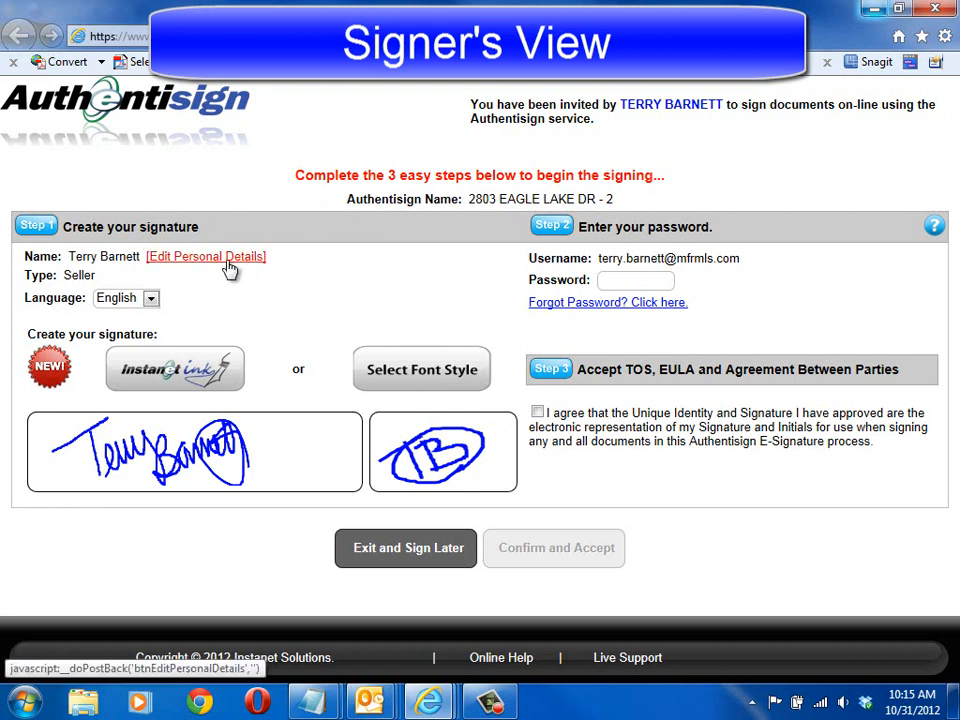
Step: Examine the available languages, signature font styles and Instanet Ink drawing option, keeping English and the existing signature
click(151, 300)
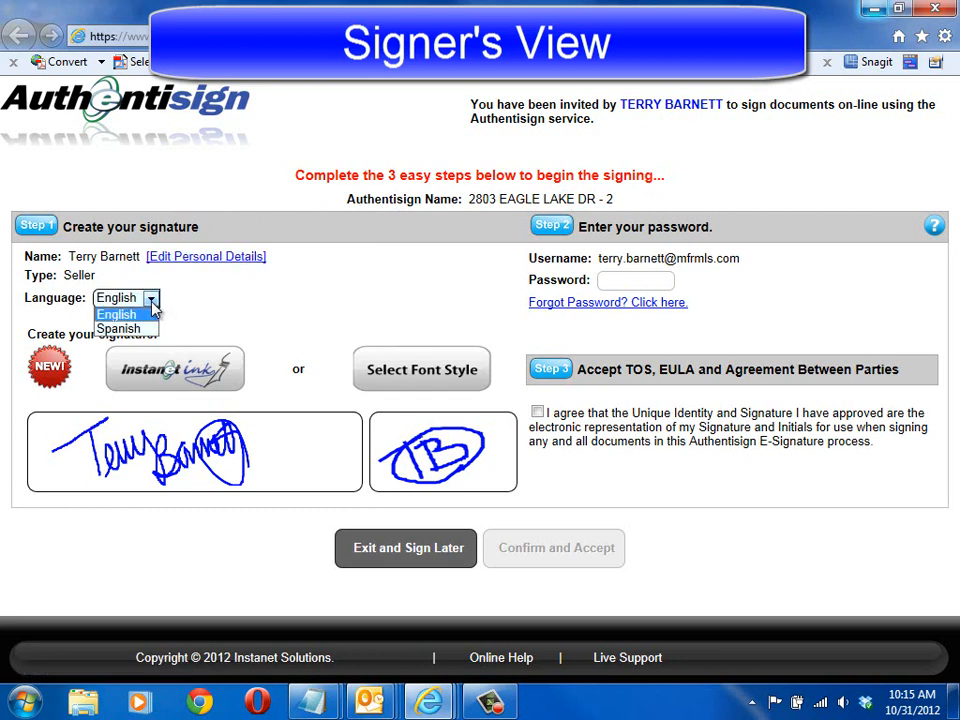
click(153, 313)
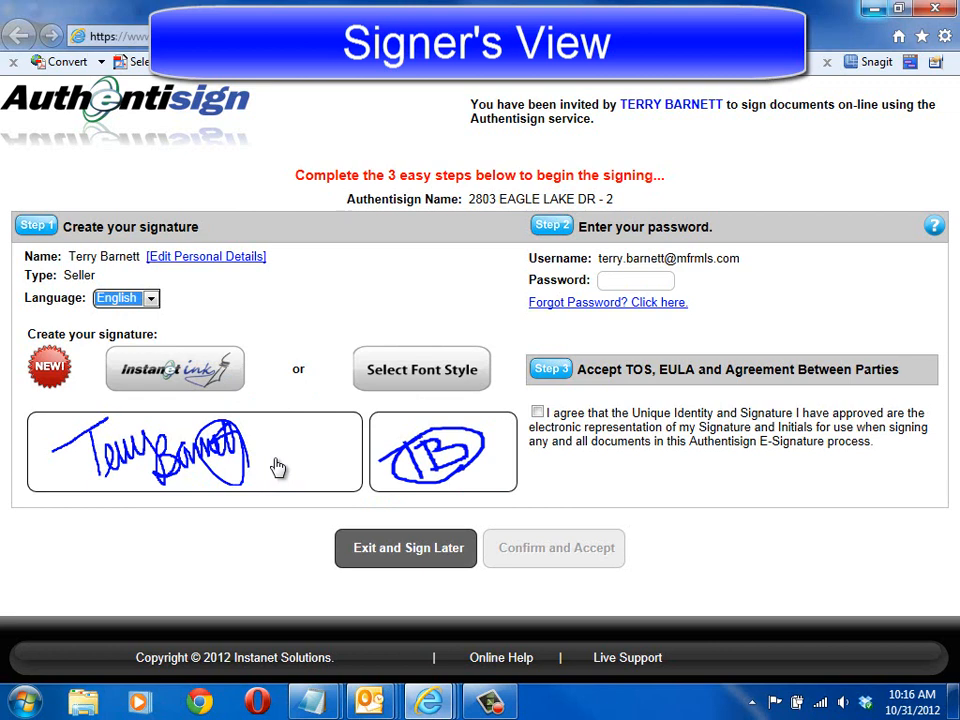
click(389, 377)
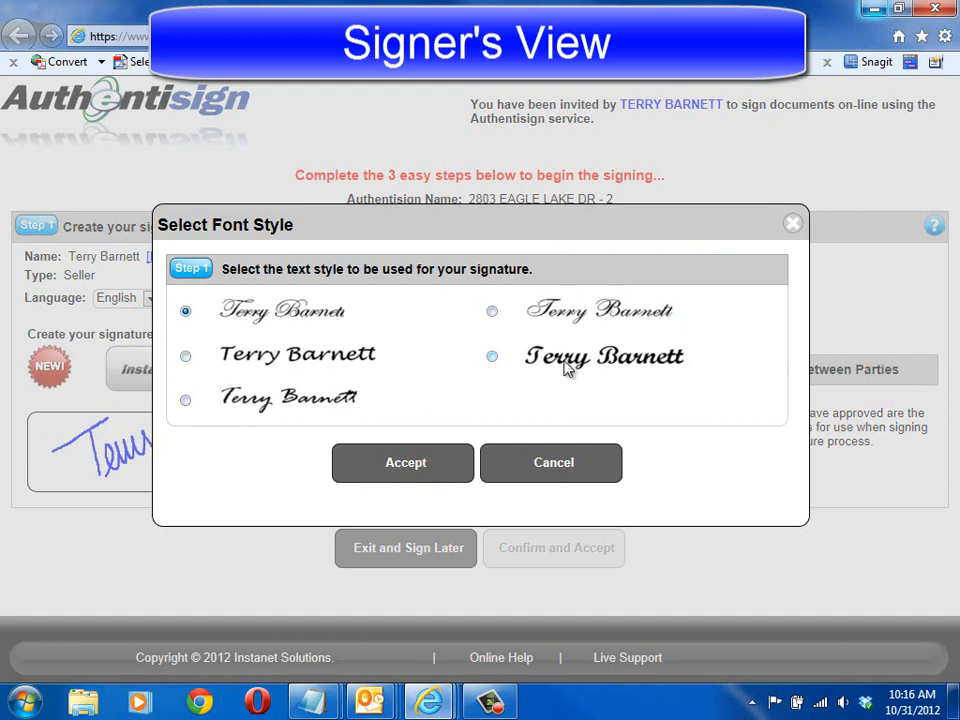
click(535, 466)
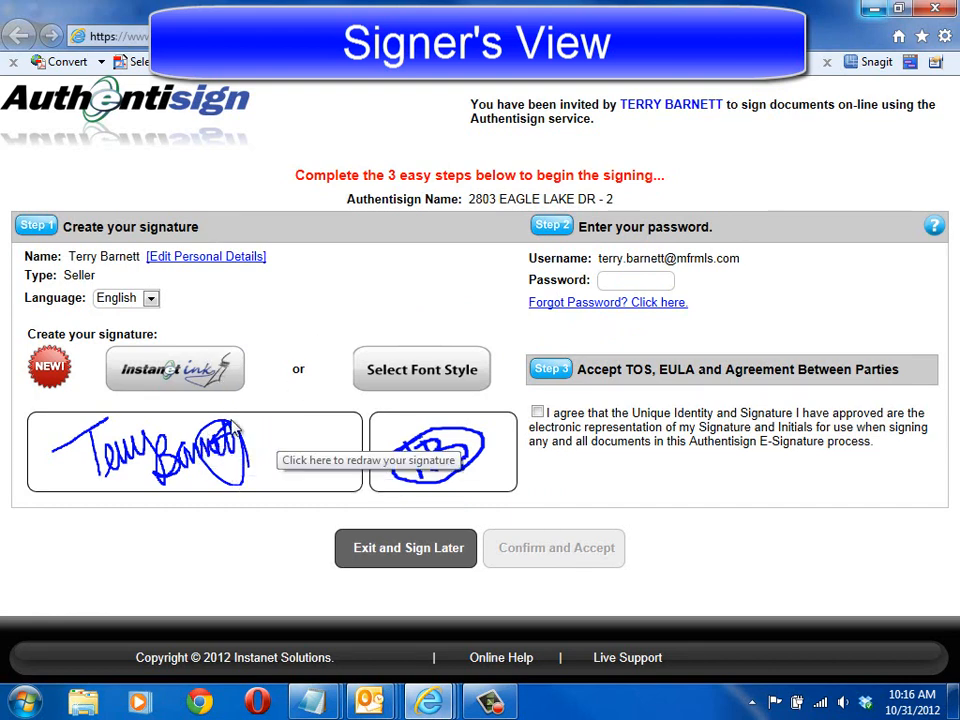
click(170, 376)
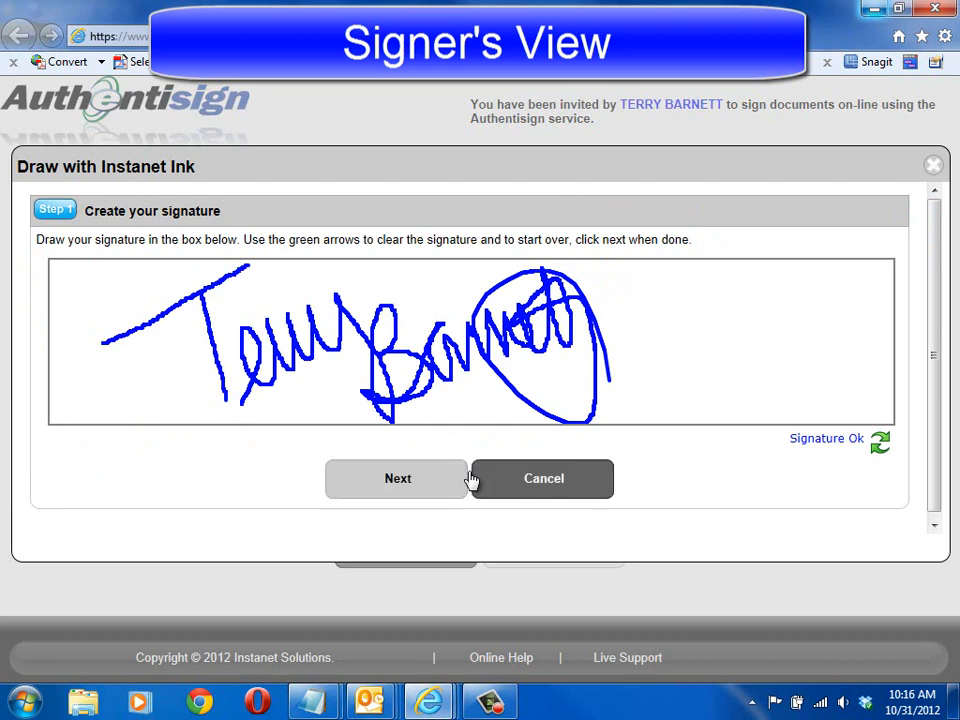
click(532, 490)
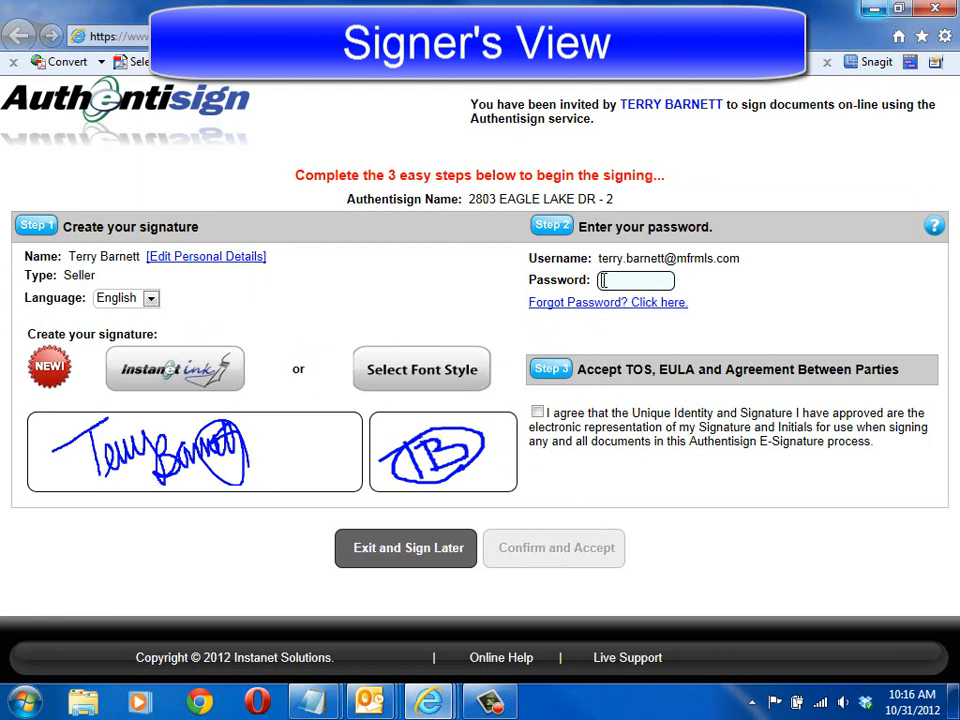
Step: Enter the signer's account password, agree to the electronic signature terms, and confirm and accept
text(********)
click(538, 413)
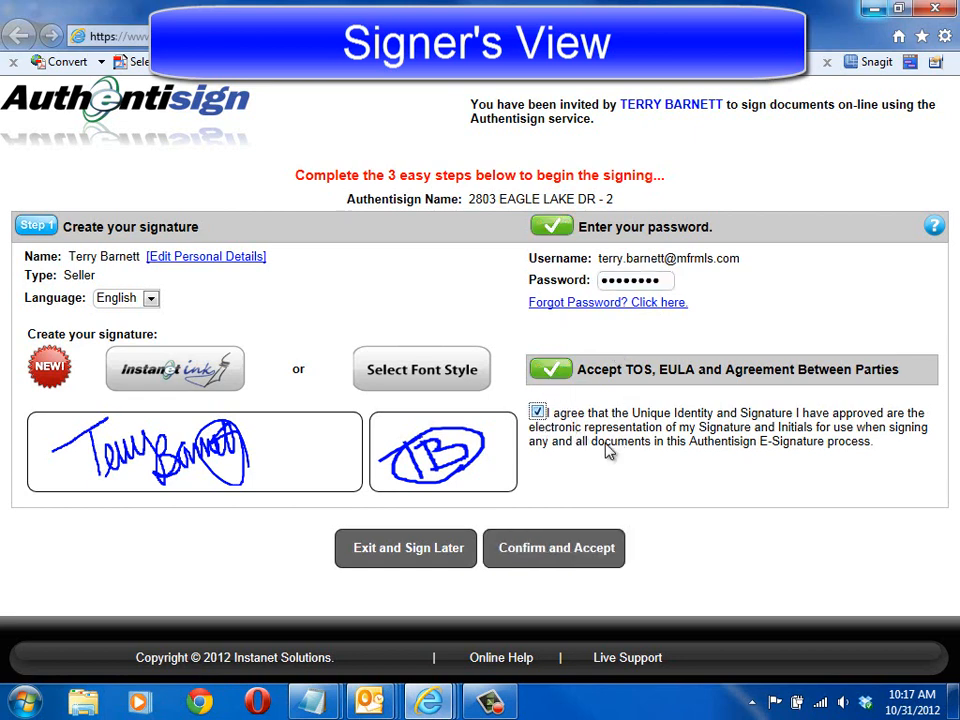
click(550, 557)
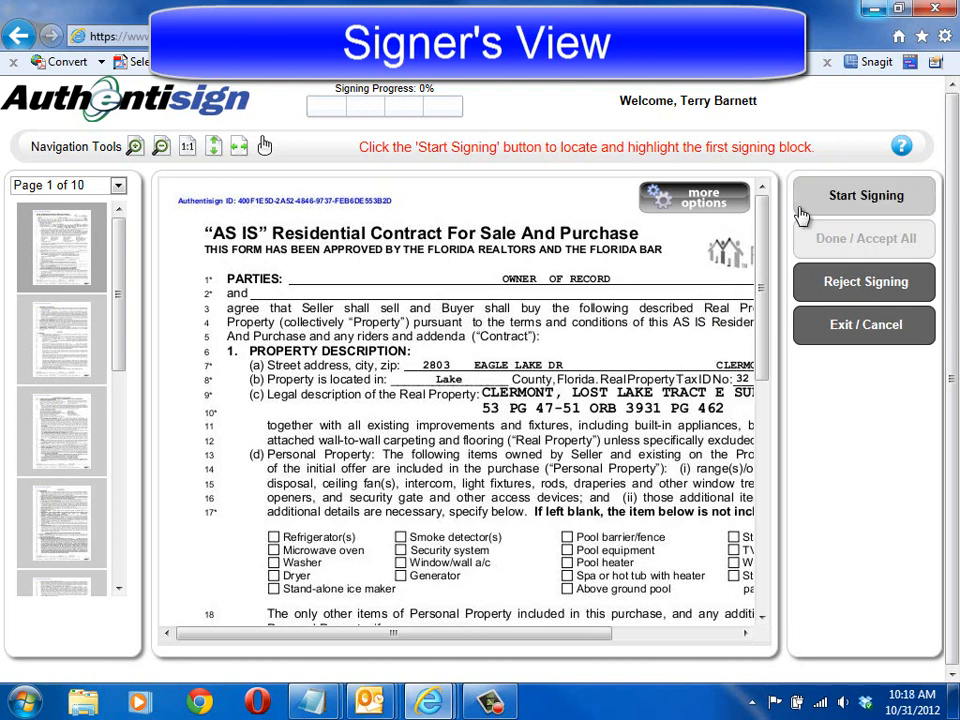
Step: Start signing and apply the seller's initials in the footers of contract pages 1 to 9
click(868, 197)
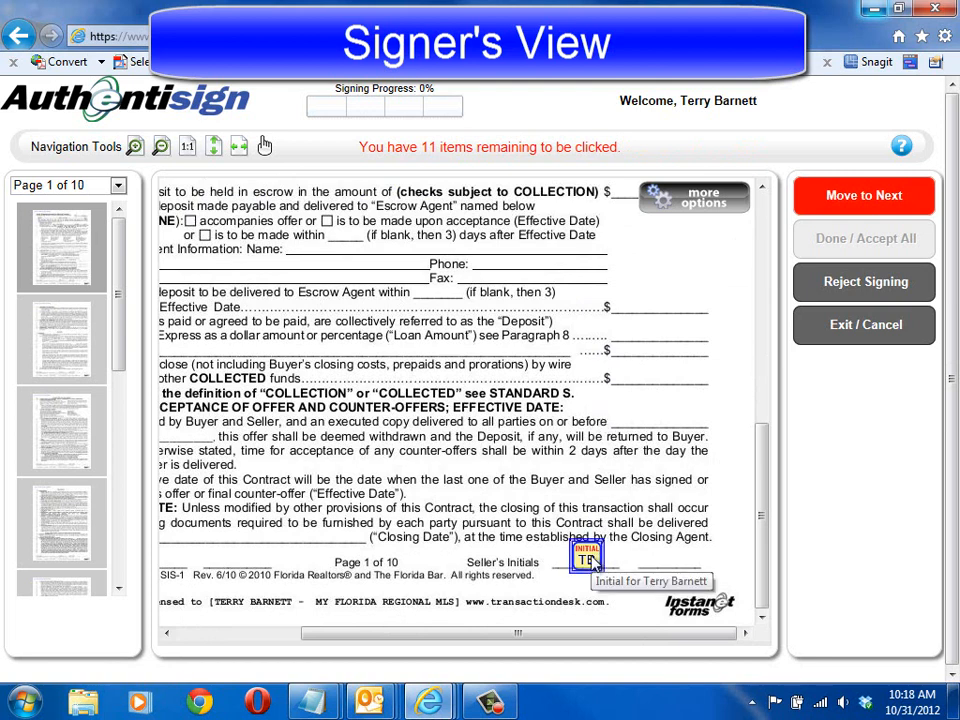
click(590, 560)
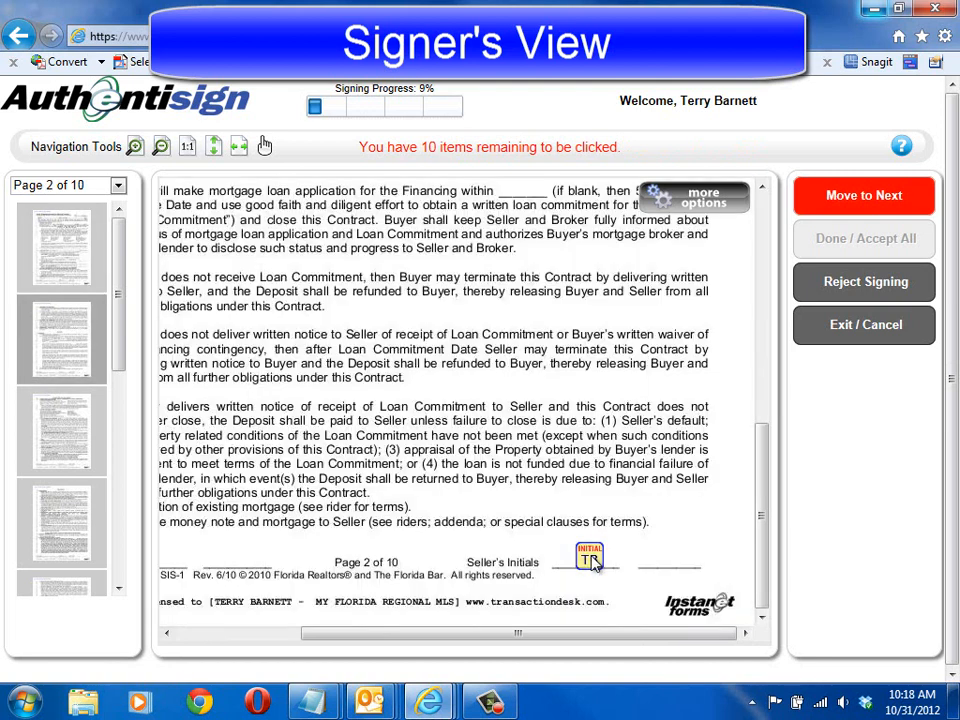
click(590, 560)
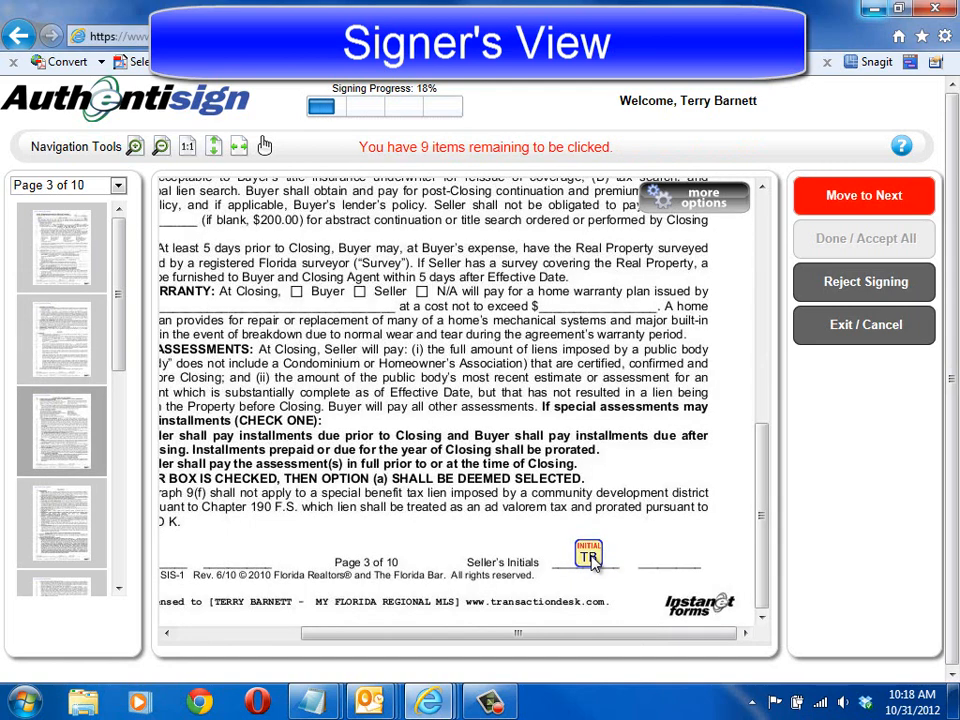
click(590, 560)
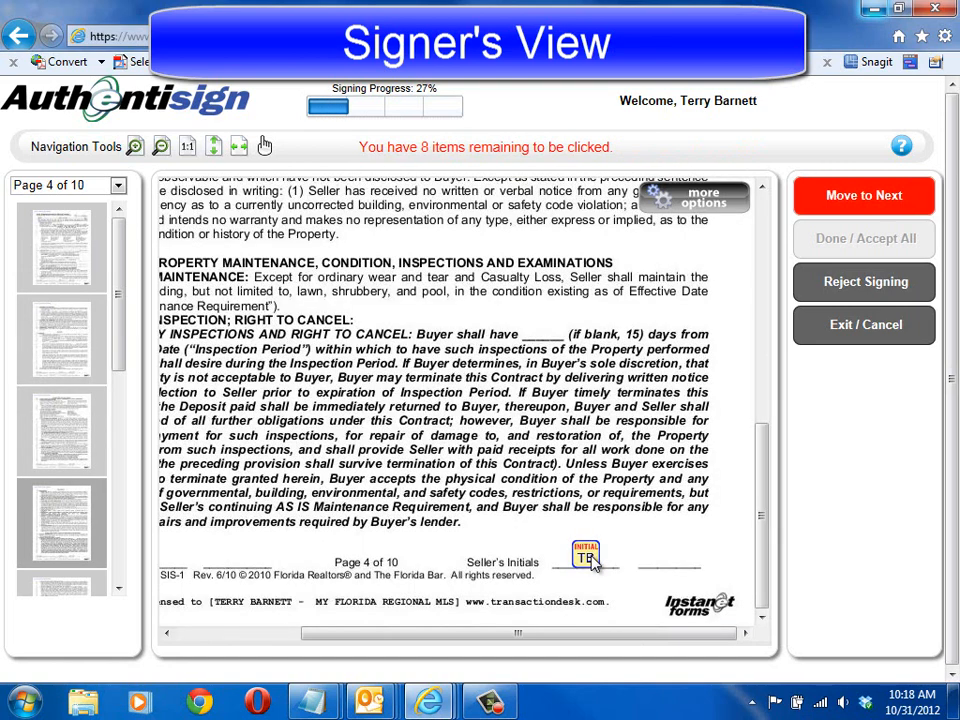
click(590, 560)
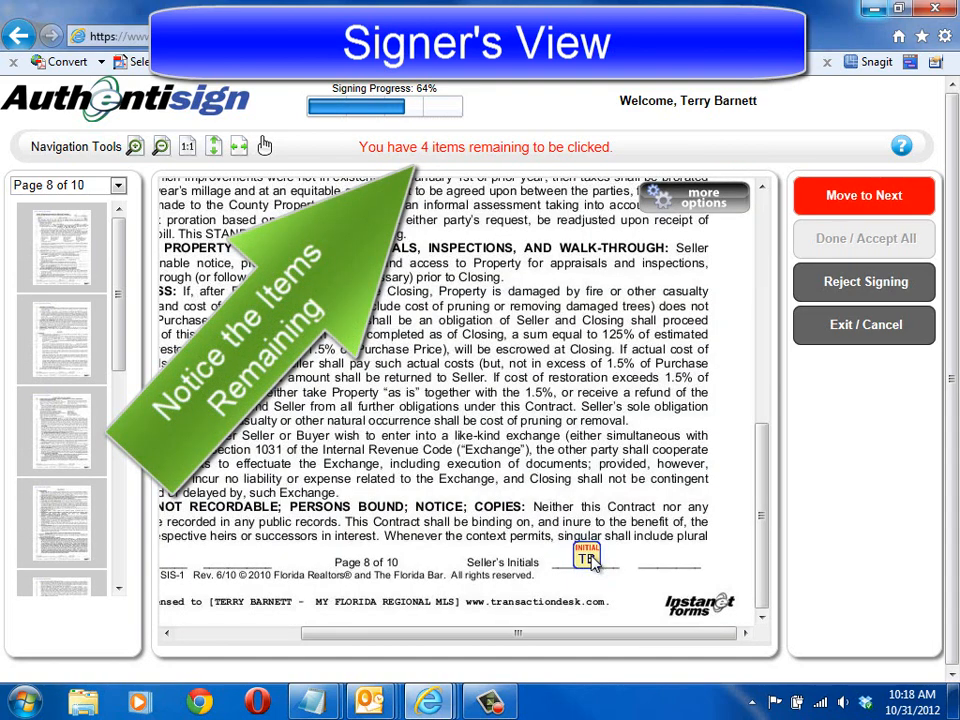
click(590, 560)
click(590, 560)
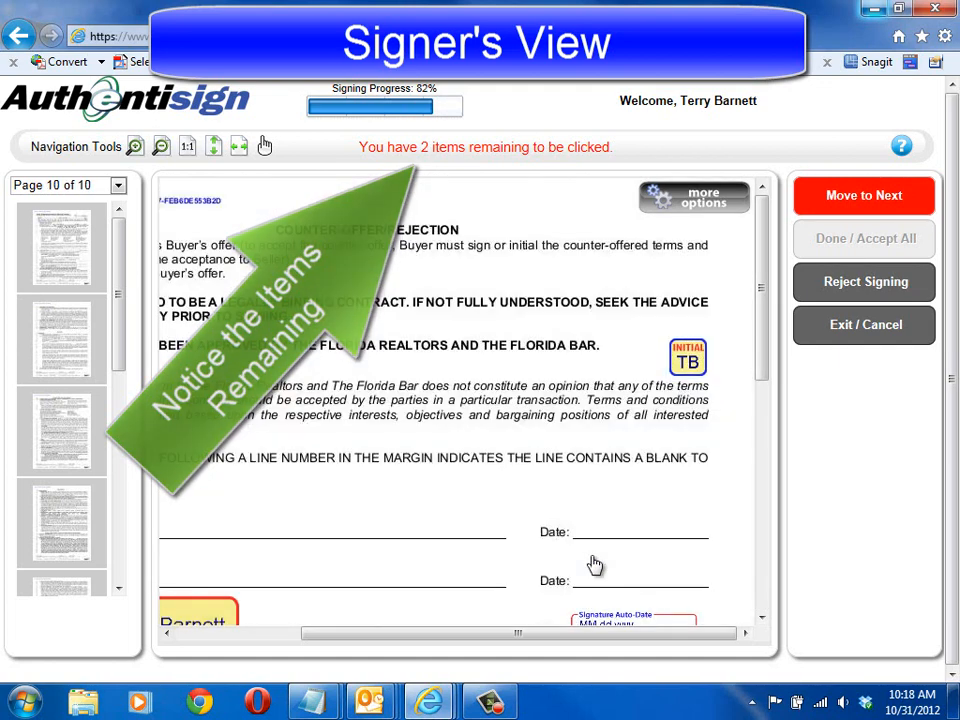
Step: Apply the seller's initials beside the form approval line and the seller's signature on contract page 10
click(688, 362)
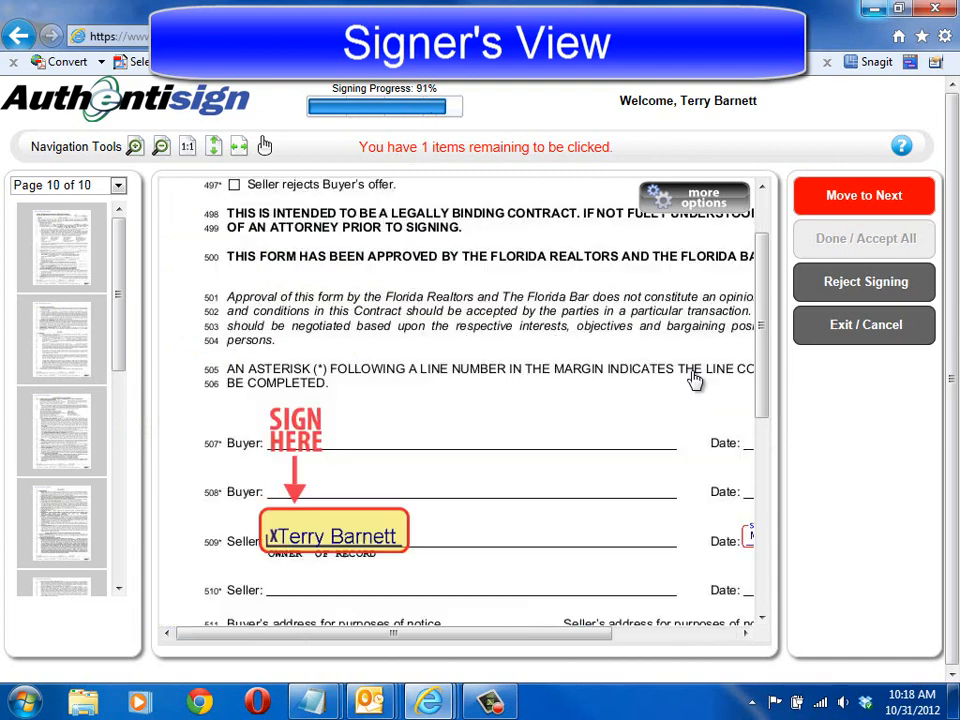
mouse_move(566, 634)
mouse_down()
mouse_move(716, 654)
mouse_move(518, 662)
mouse_up()
click(370, 547)
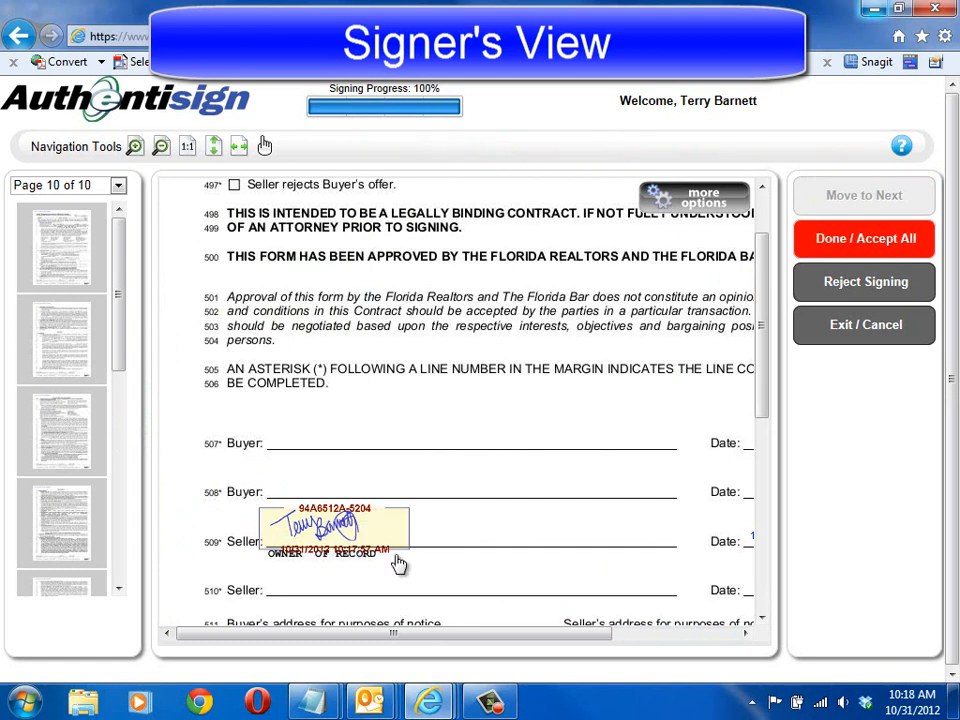
Step: Review the signature date on page 10 and the initials on pages 1 and 2, and accept and complete the signing
drag(467, 636, 681, 652)
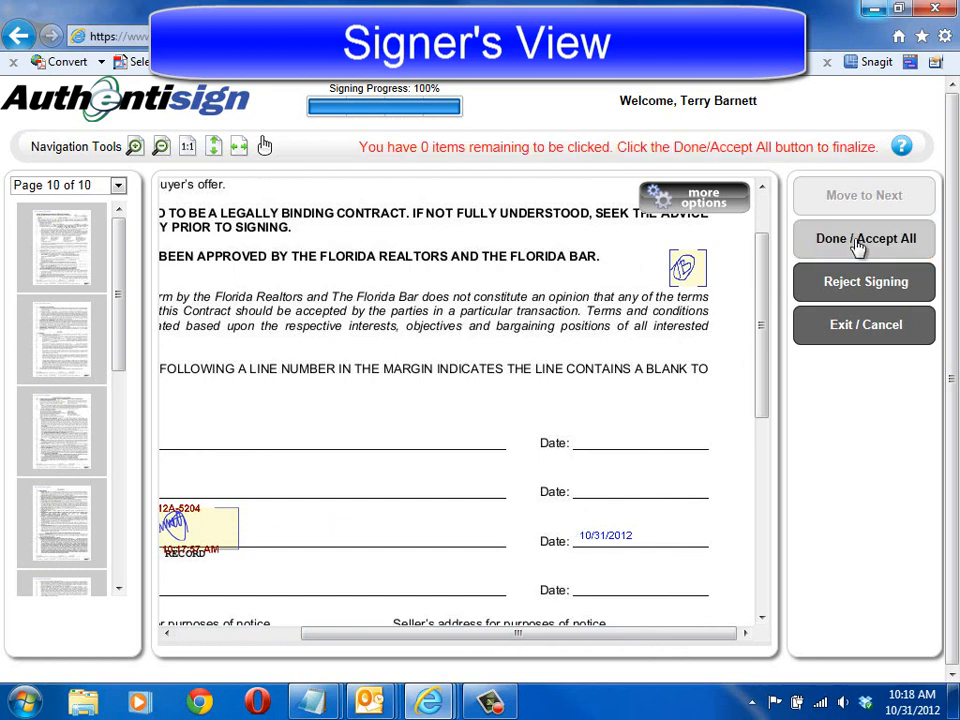
click(73, 263)
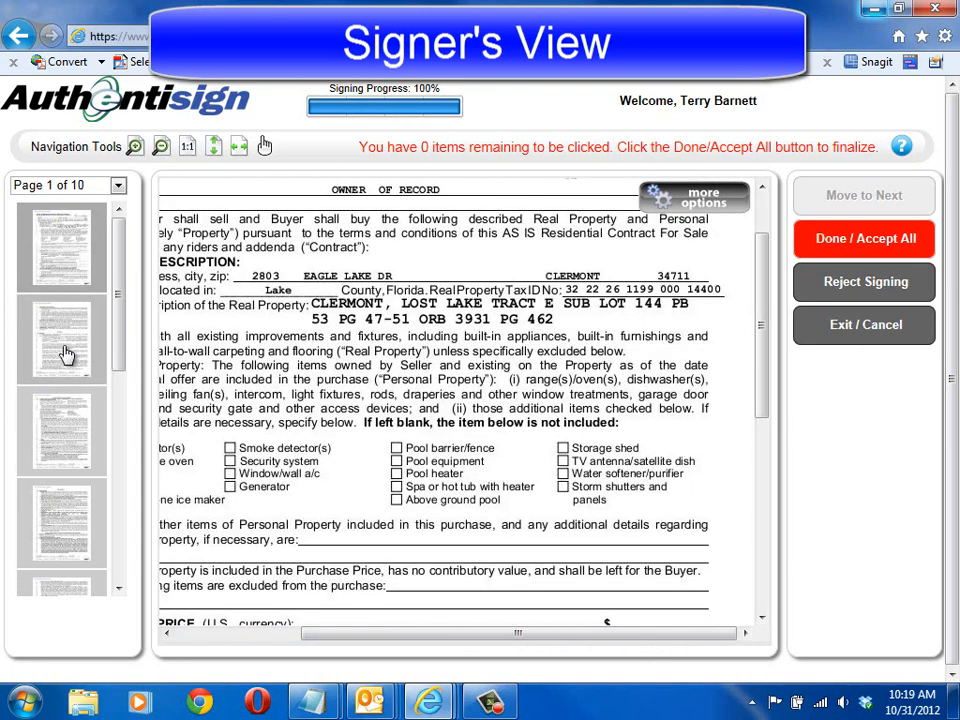
drag(759, 328, 760, 545)
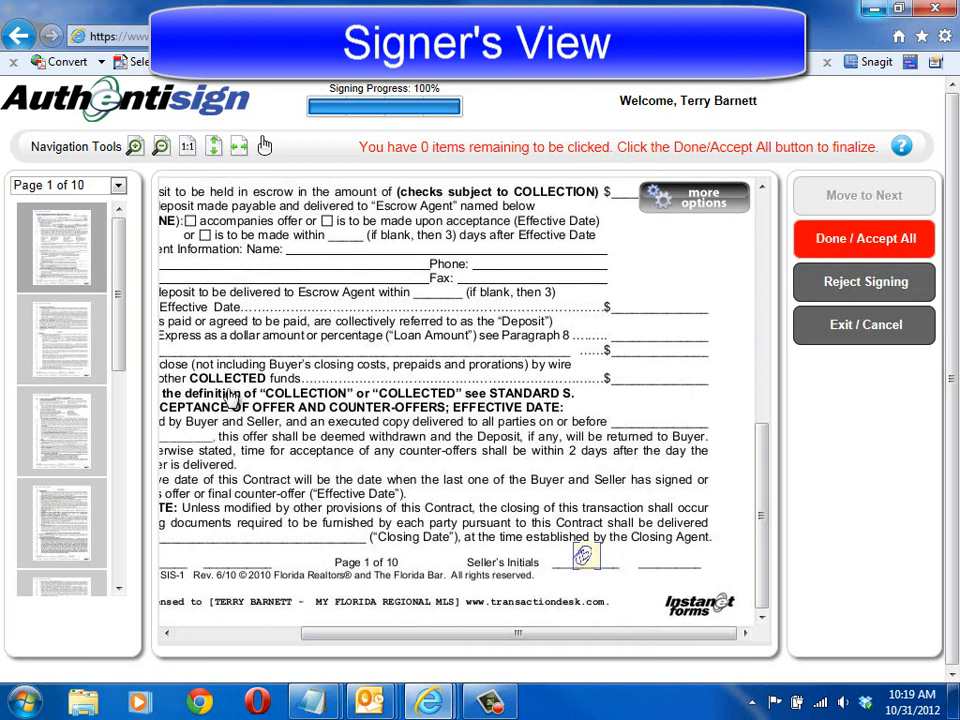
click(80, 337)
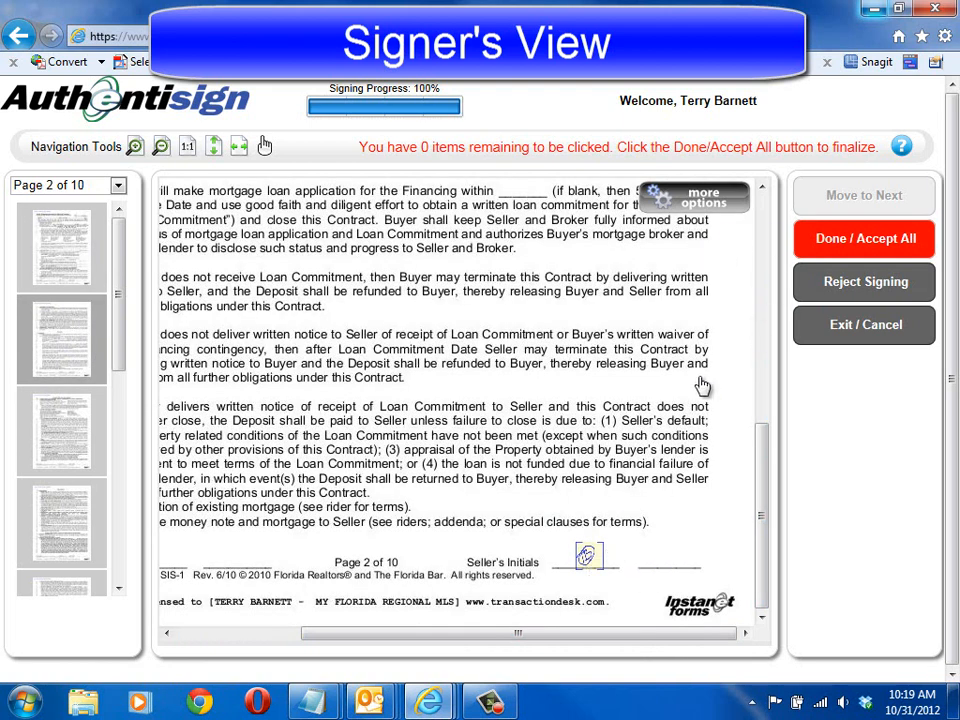
drag(118, 300, 118, 561)
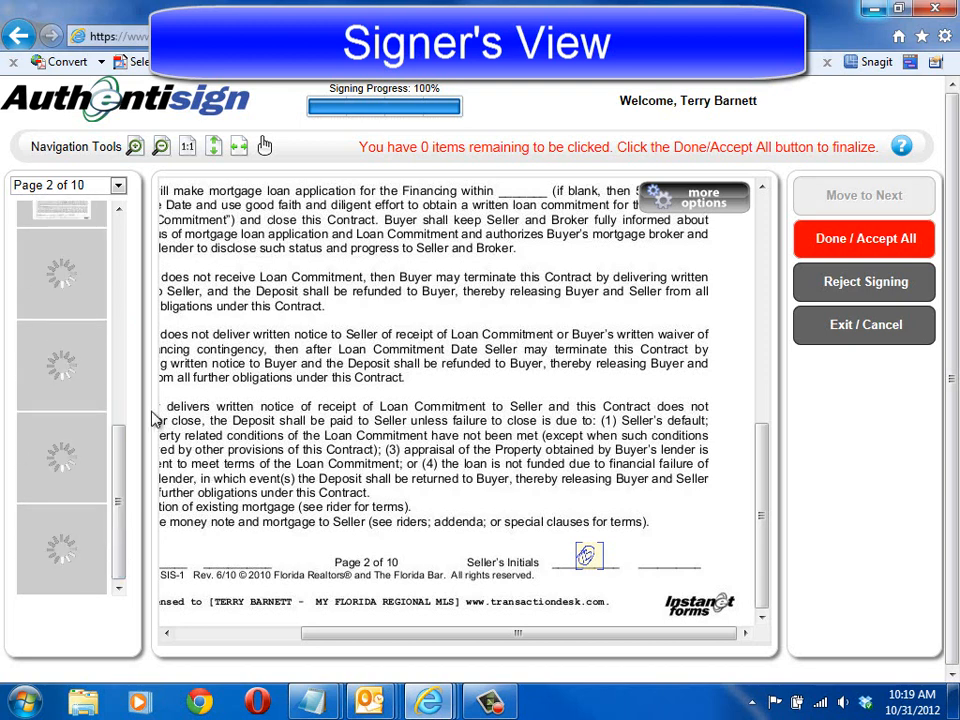
click(863, 239)
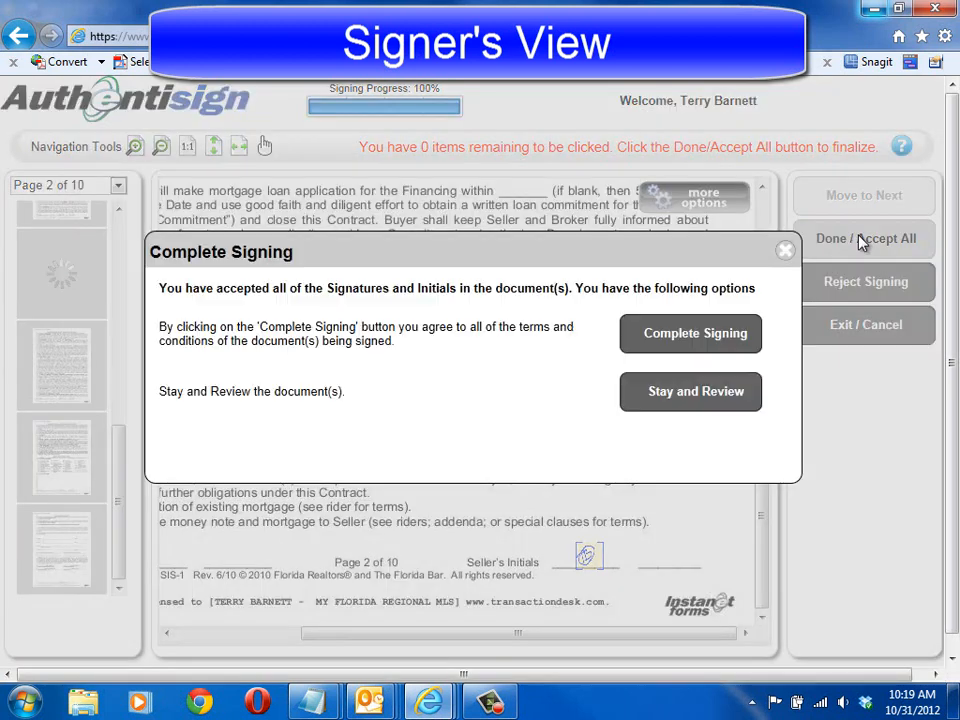
click(707, 336)
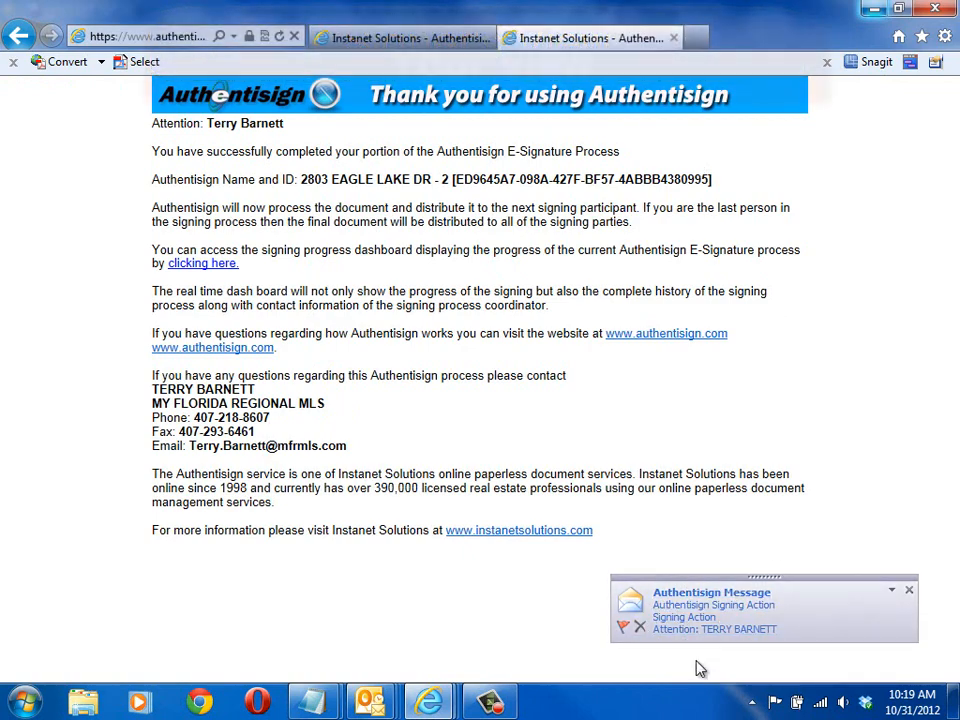
Step: Open the Authentisign Signing Action notification email in Outlook, read its action and participant details, and close it
click(713, 611)
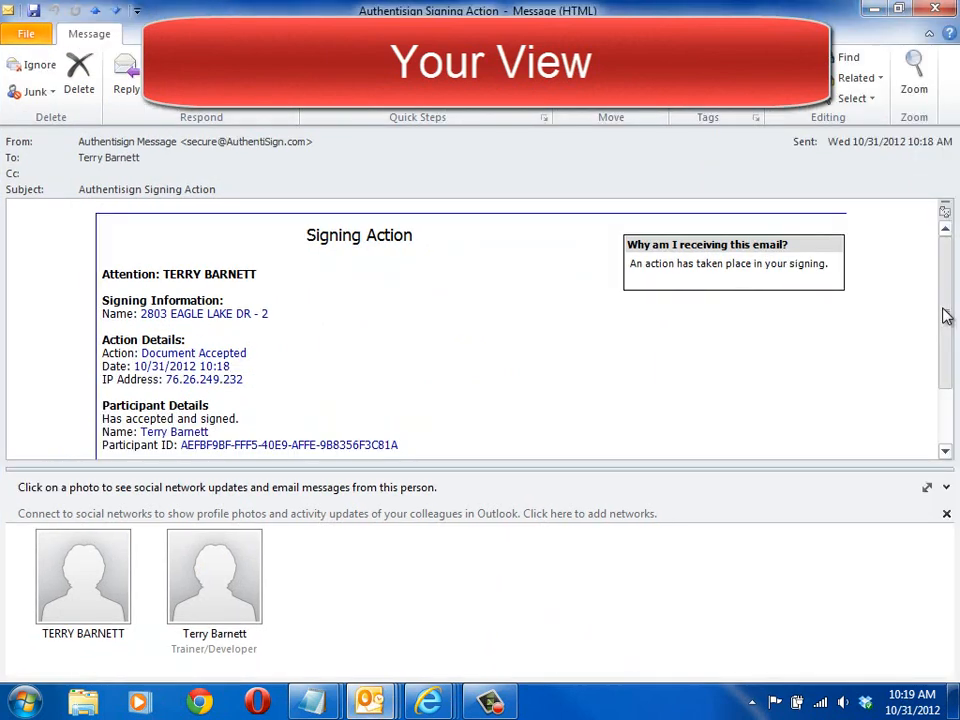
drag(947, 316, 945, 326)
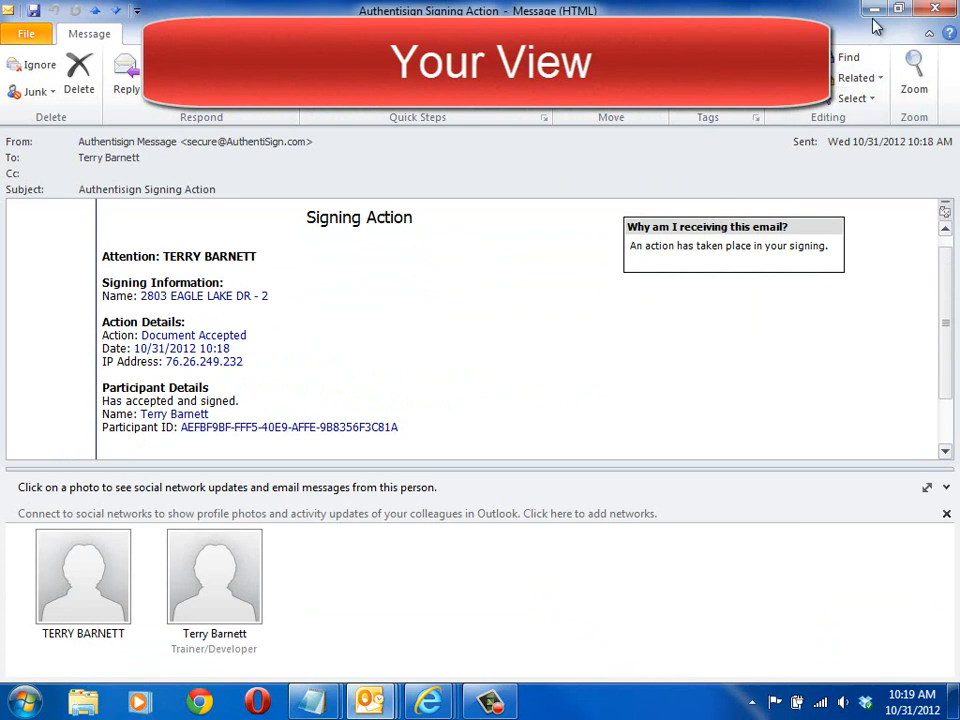
click(933, 12)
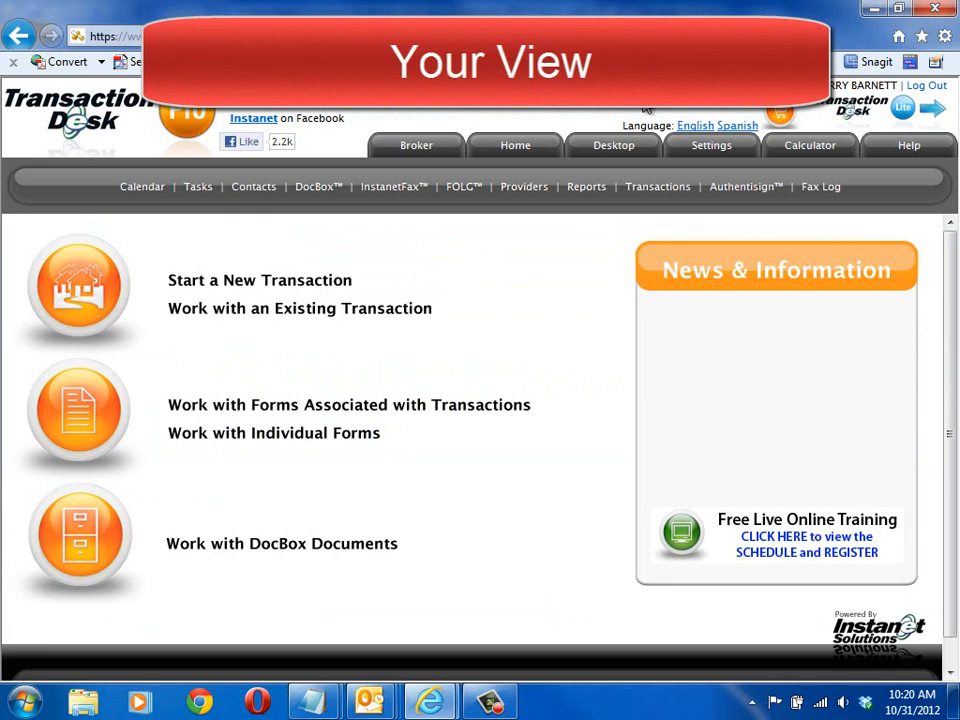
Step: Open the Authentisign signings list from TransactionDesk and check each participant's authenticated and signed status for the newest signing
click(740, 190)
click(735, 385)
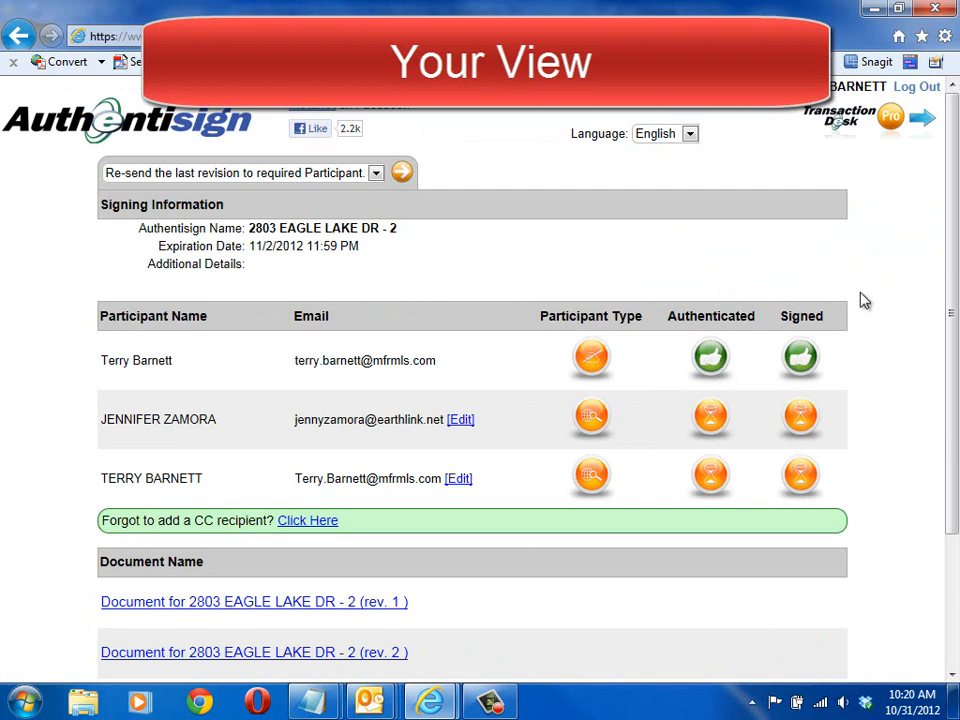
mouse_move(810, 357)
key(BackSpace)
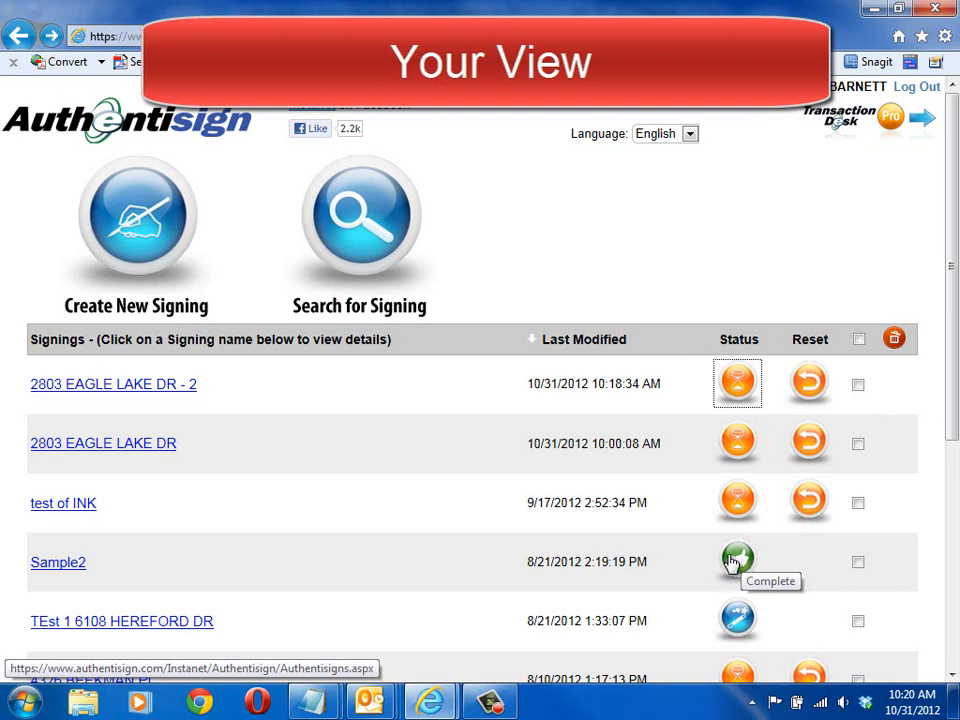
click(740, 390)
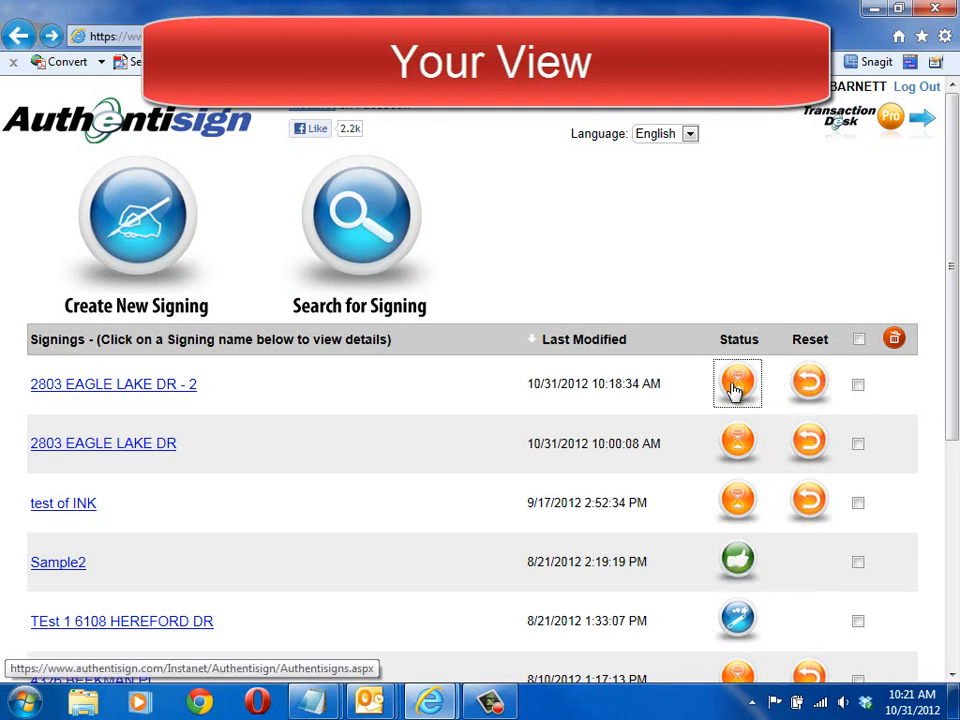